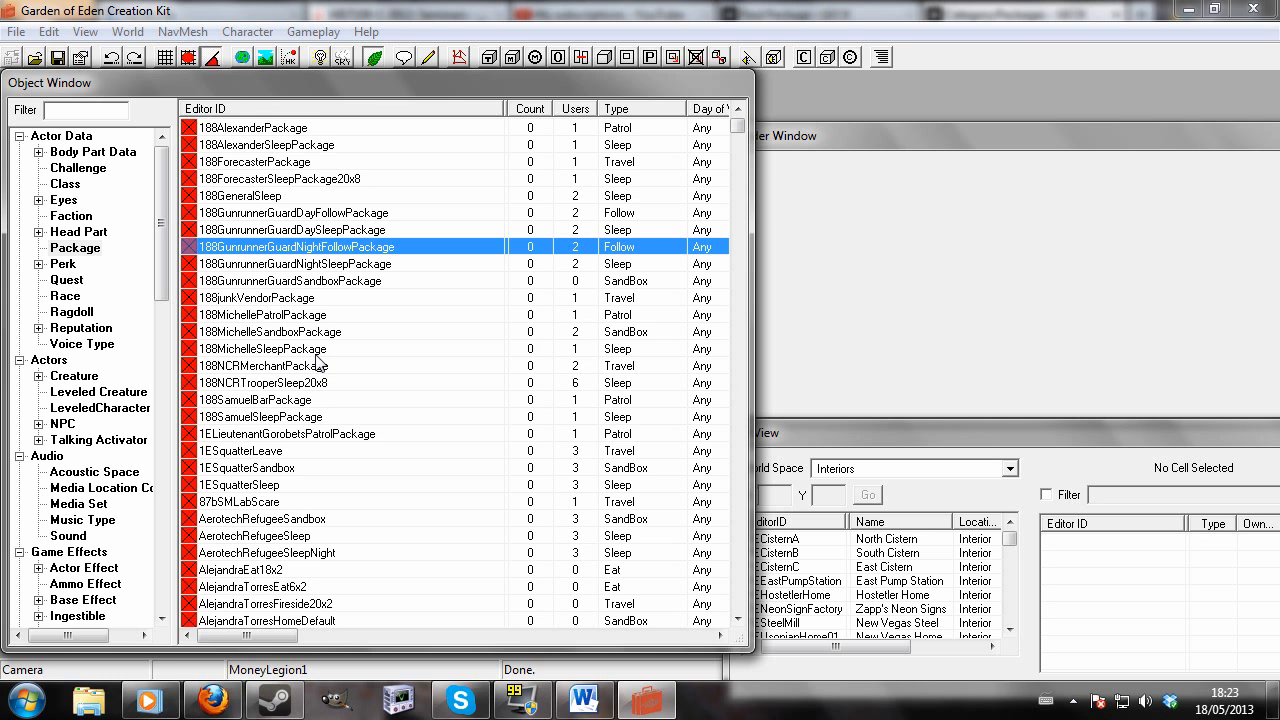
Select an existing entry in the Package list and bring up its context menu
{"action": "left_click", "coordinate": [322, 367]}
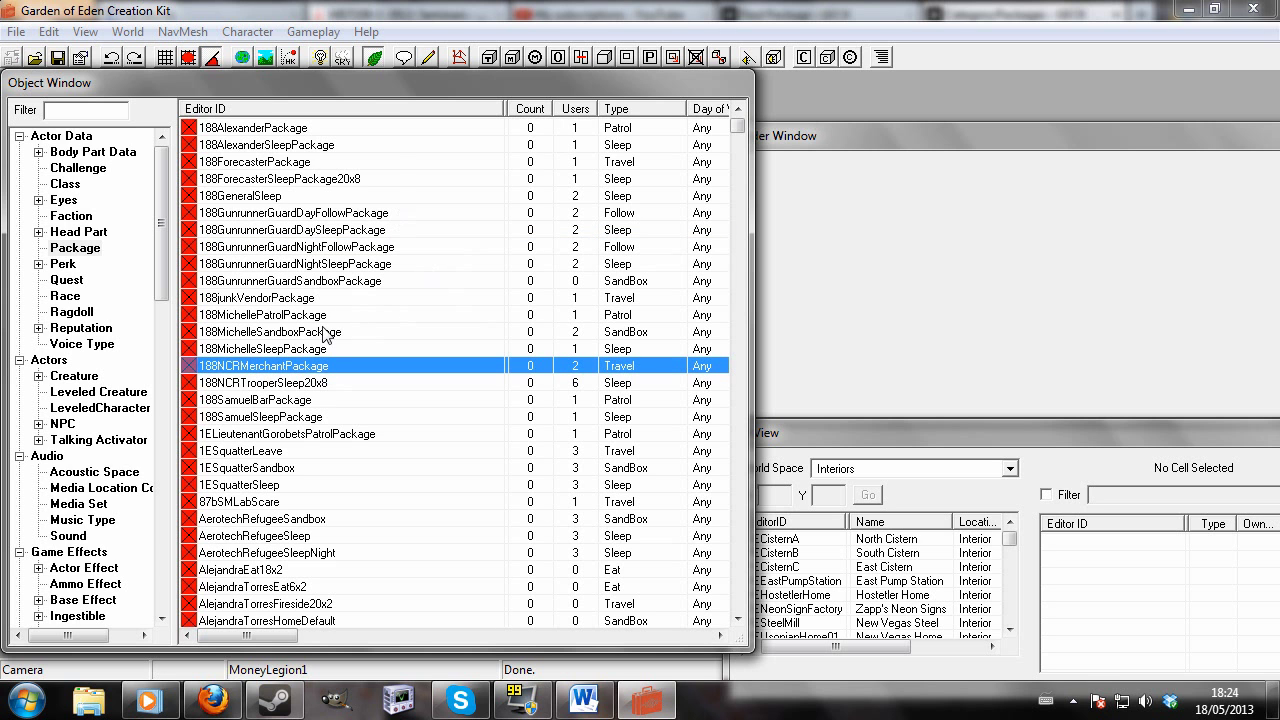
{"action": "right_click", "coordinate": [324, 333]}
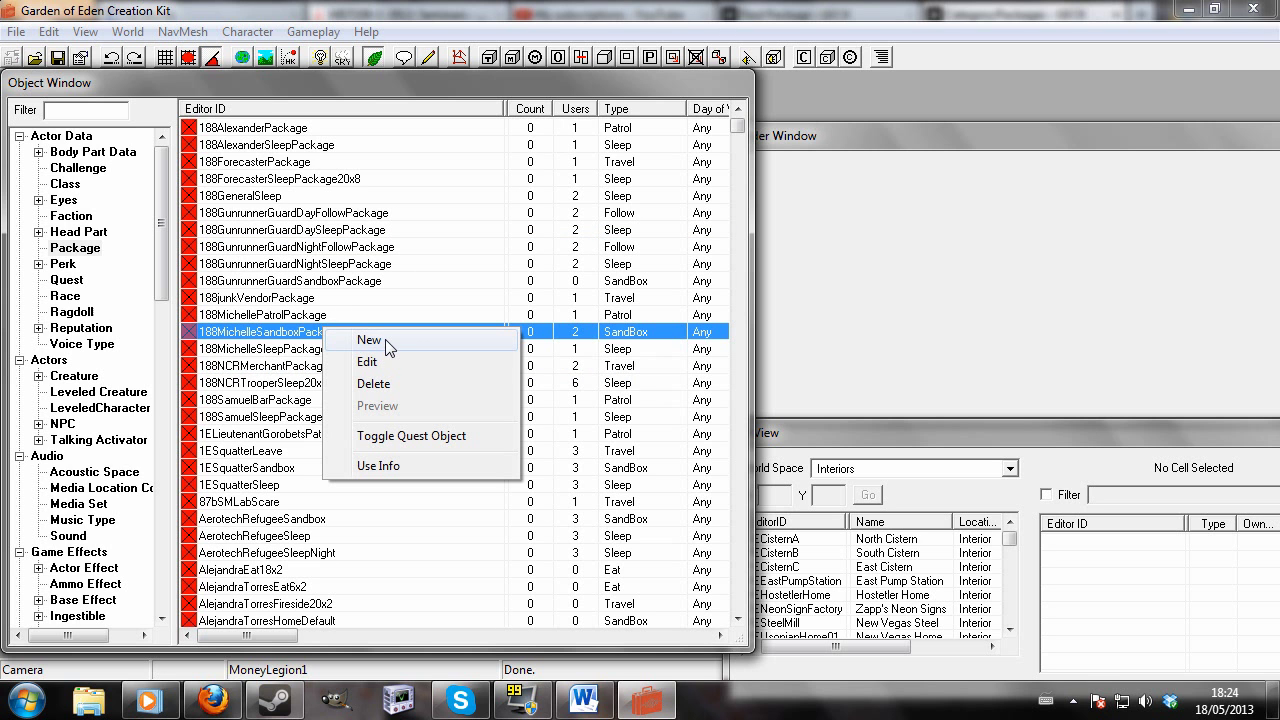
Create a new package with ID MyFindPackage and set its Package Type to Find
{"action": "left_click", "coordinate": [385, 339]}
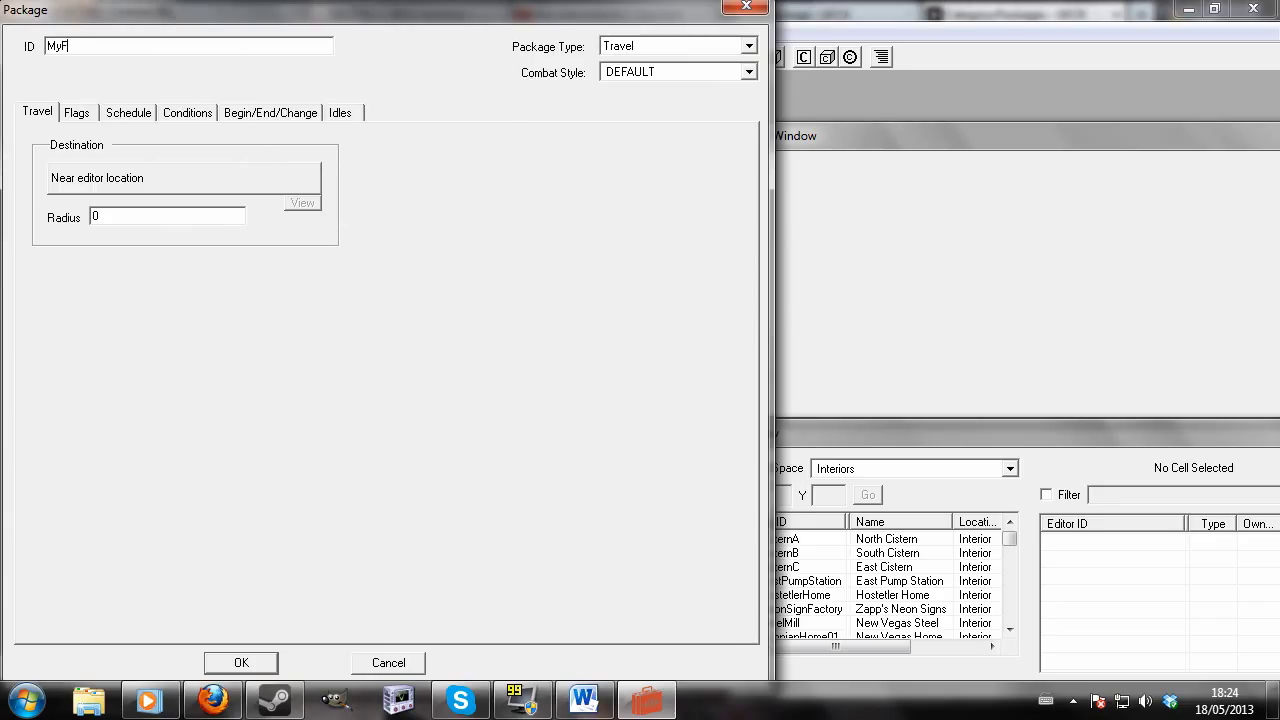
{"action": "type", "text": "MyFindPackage"}
{"action": "left_click", "coordinate": [749, 47]}
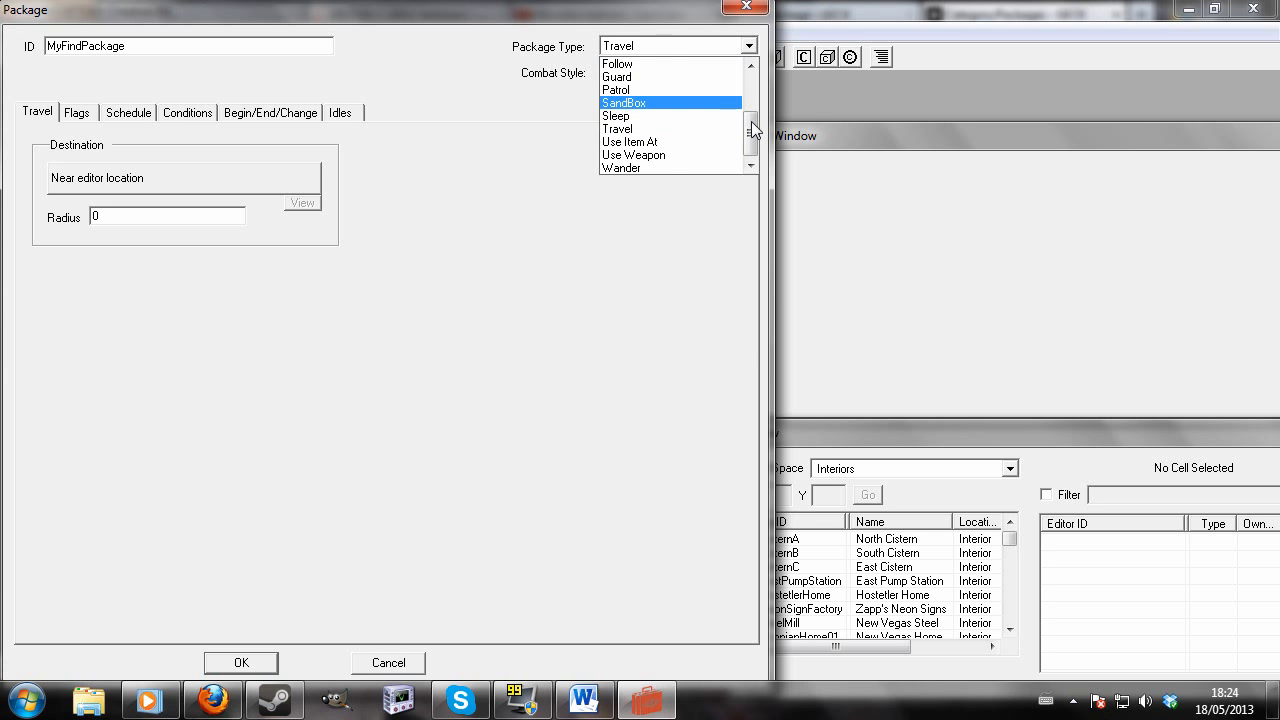
{"action": "scroll", "coordinate": [750, 112], "scroll_direction": "up", "scroll_amount": 2}
{"action": "left_click", "coordinate": [693, 90]}
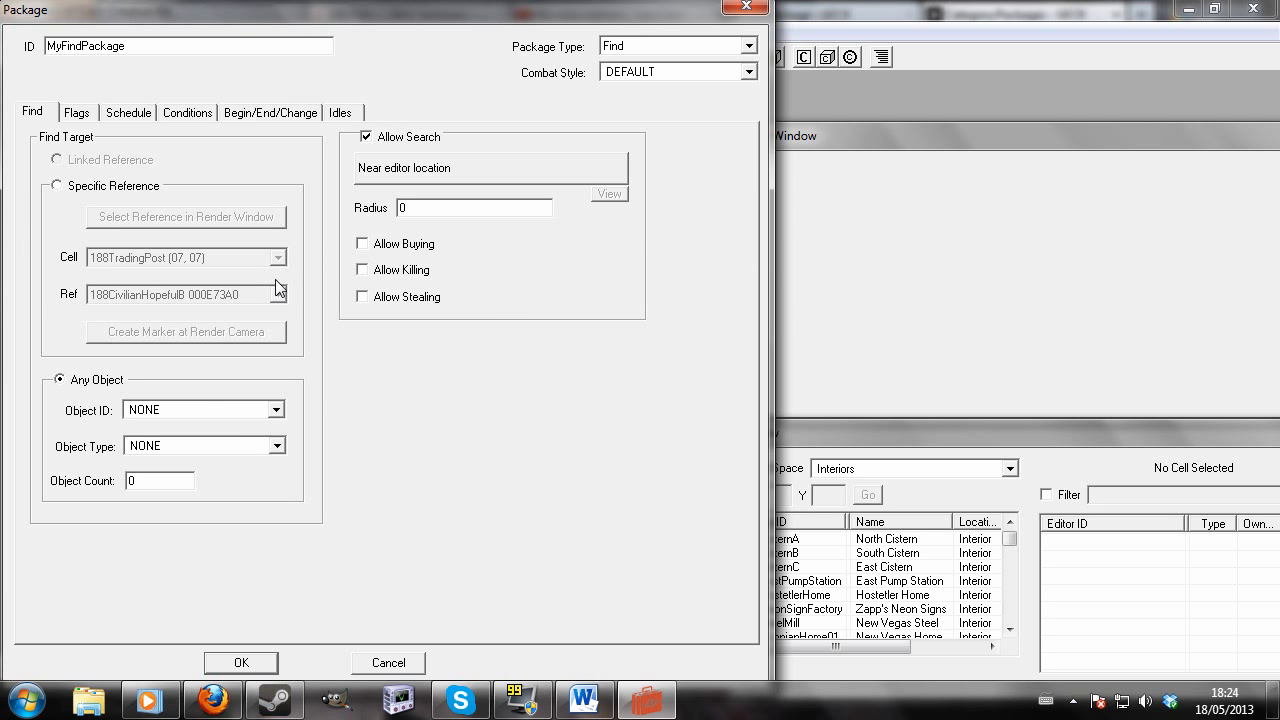
Switch the find target to Specific Reference and pick FloorSitMarker 000E74F2 as the reference
{"action": "left_click", "coordinate": [56, 185]}
{"action": "left_click", "coordinate": [278, 294]}
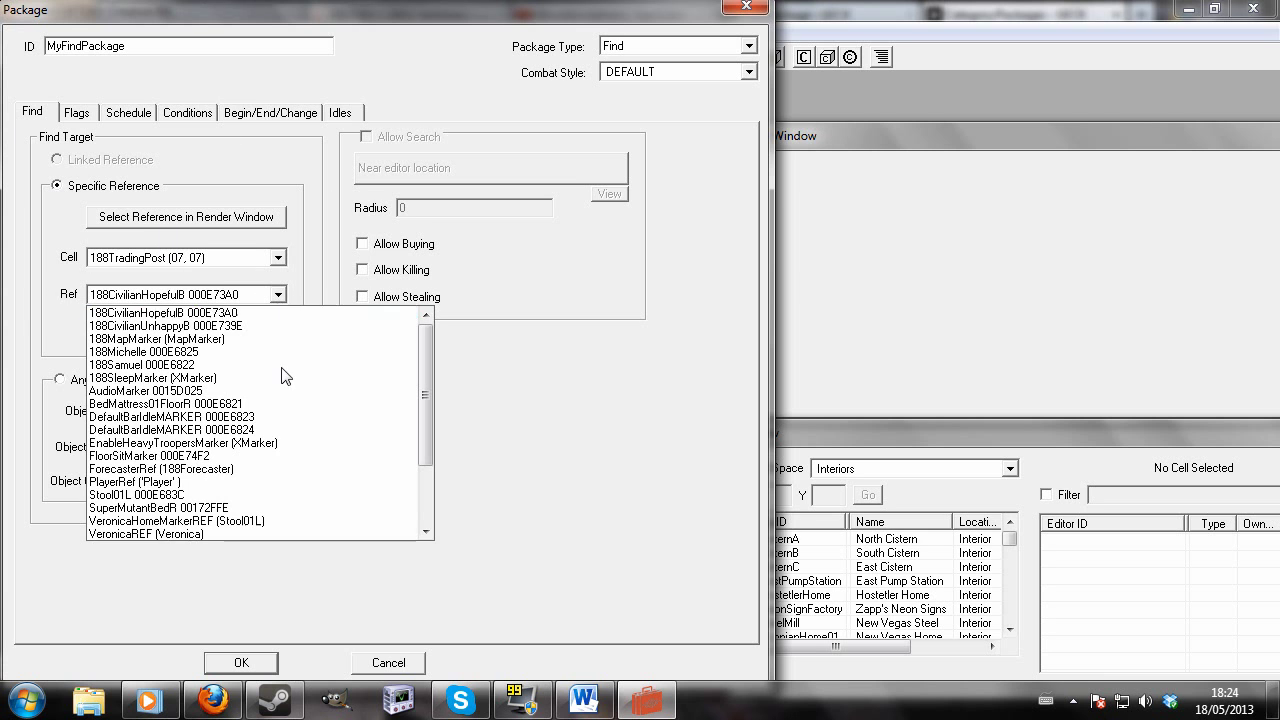
{"action": "scroll", "coordinate": [429, 412], "scroll_direction": "down", "scroll_amount": 3}
{"action": "scroll", "coordinate": [429, 412], "scroll_direction": "up", "scroll_amount": 3}
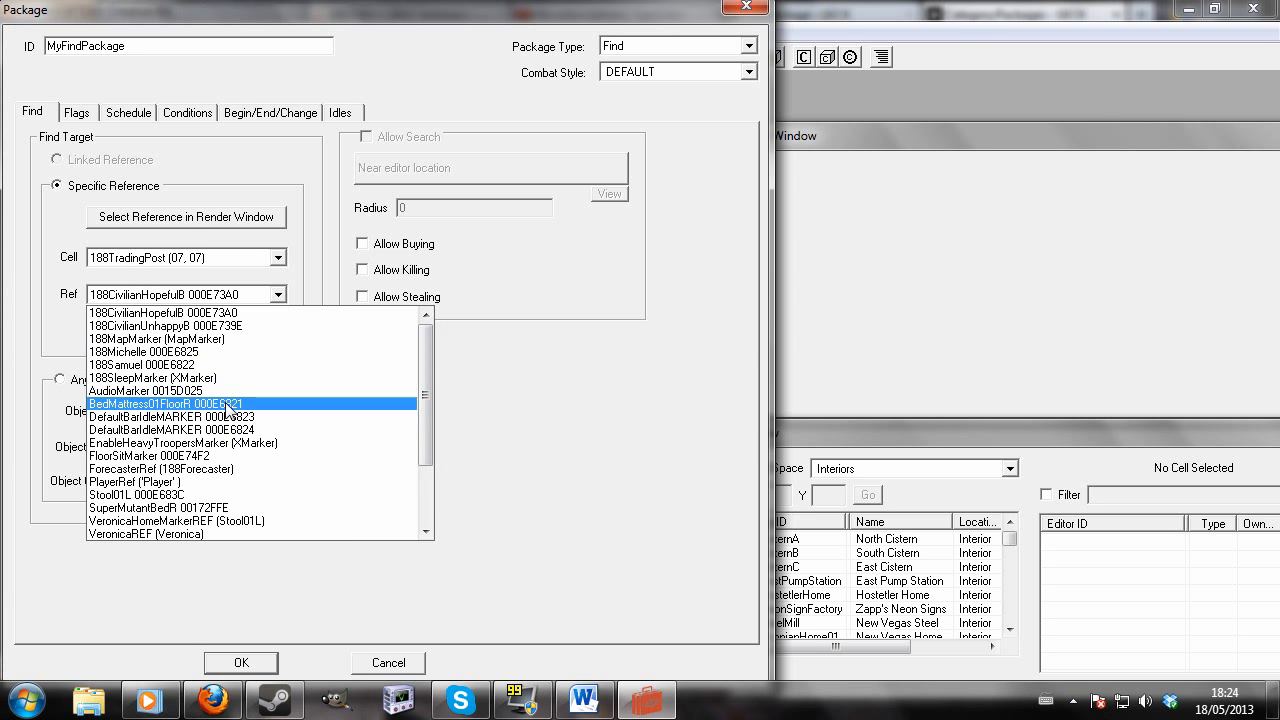
{"action": "scroll", "coordinate": [228, 405], "scroll_direction": "down", "scroll_amount": 1}
{"action": "scroll", "coordinate": [228, 410], "scroll_direction": "down", "scroll_amount": 1}
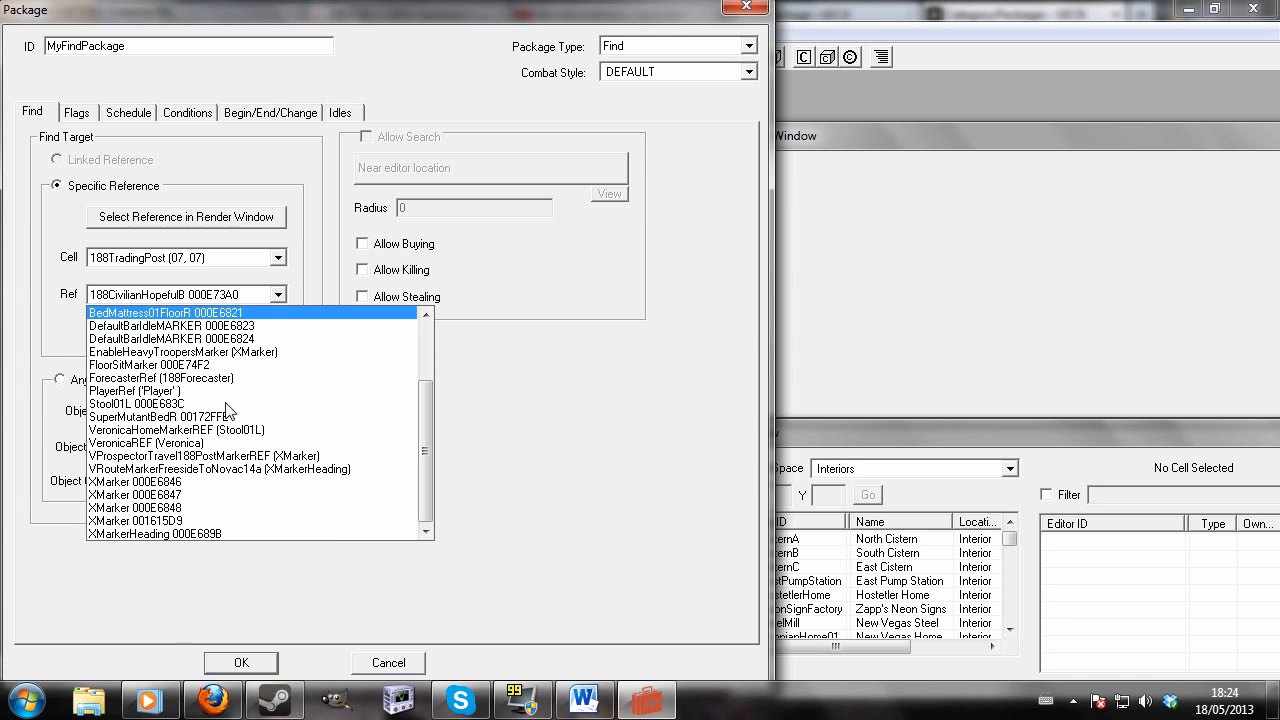
{"action": "scroll", "coordinate": [228, 408], "scroll_direction": "up", "scroll_amount": 2}
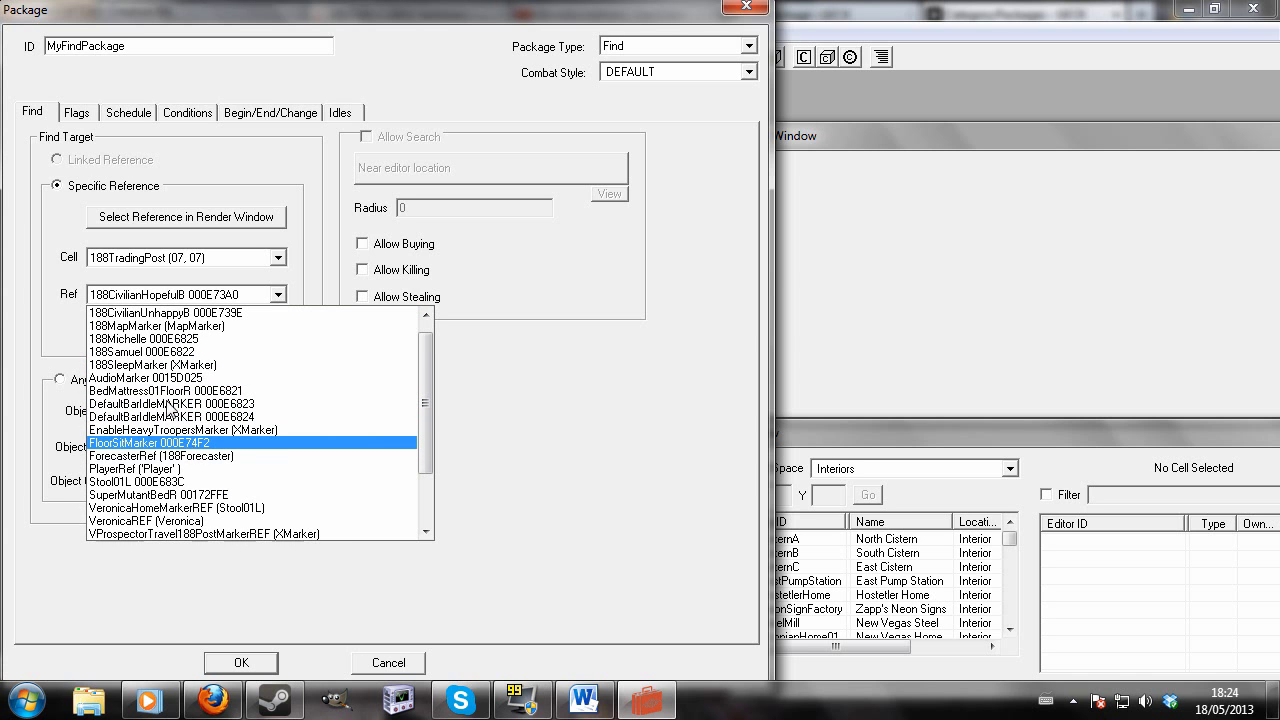
{"action": "left_click", "coordinate": [160, 443]}
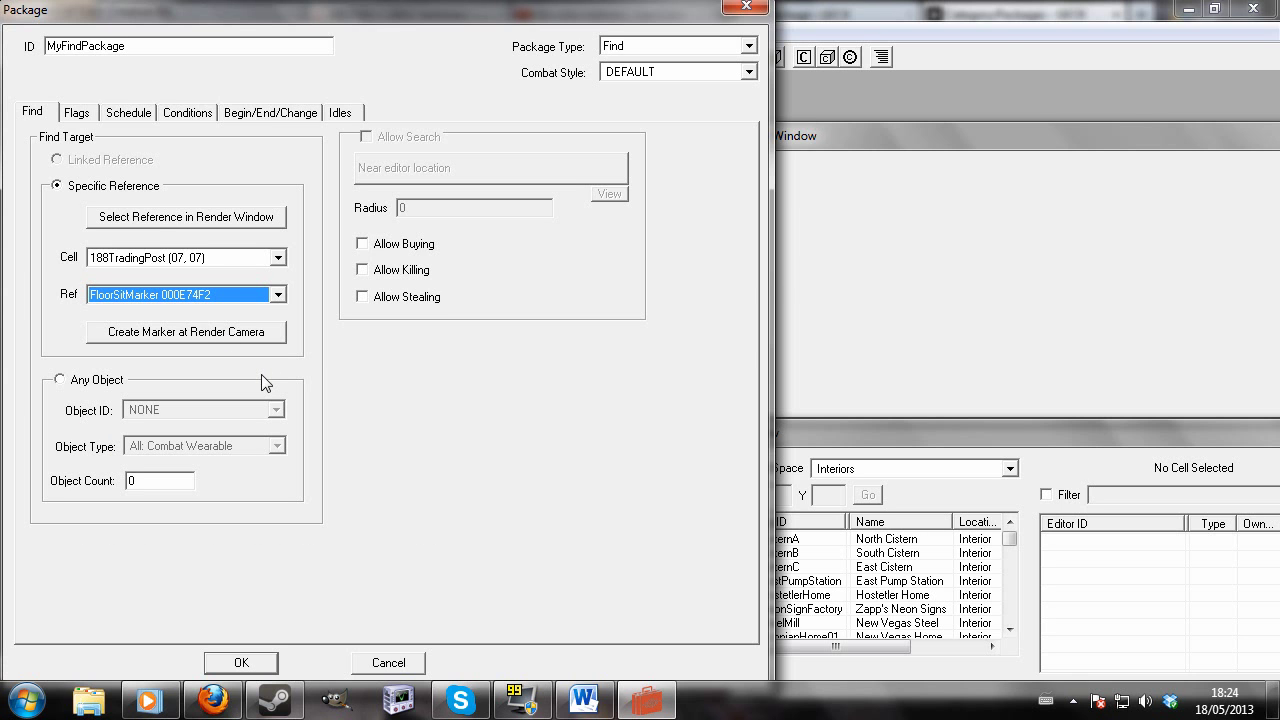
Try VeronicaREF, then settle on PlayerRef ('Player') in 188TradingPost (07, 07) as the reference
{"action": "left_click", "coordinate": [279, 294]}
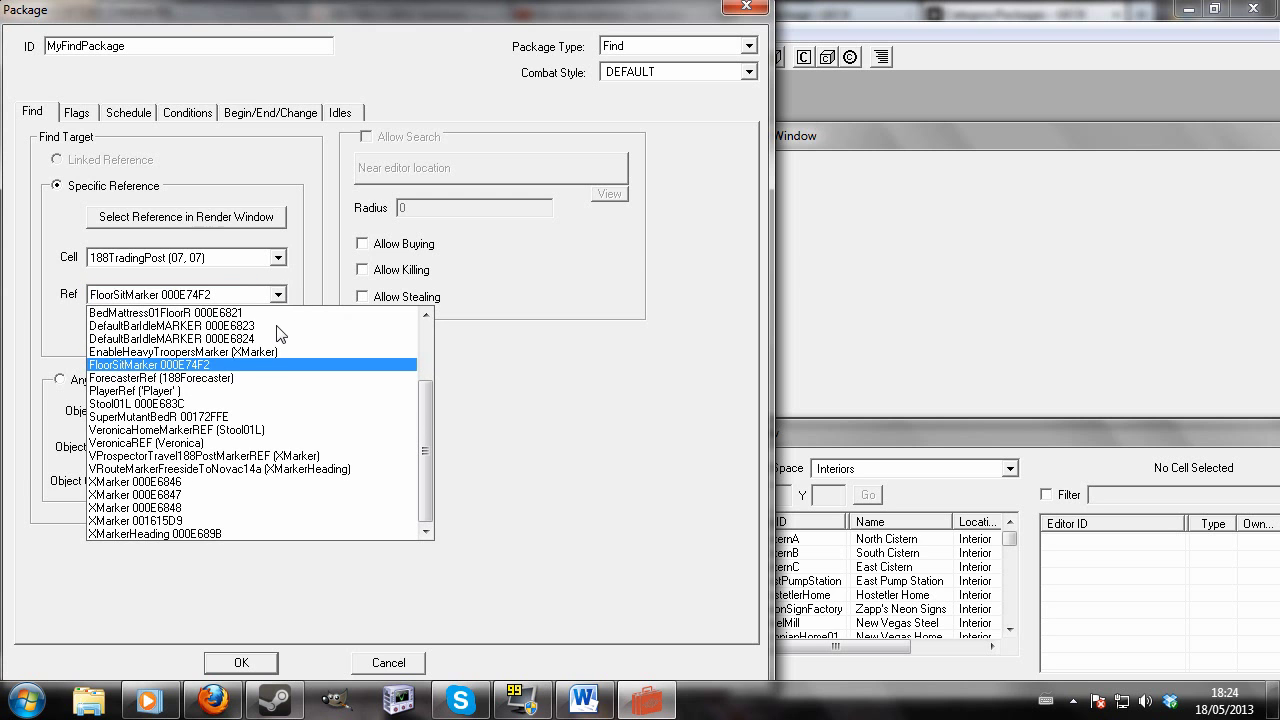
{"action": "left_click", "coordinate": [272, 445]}
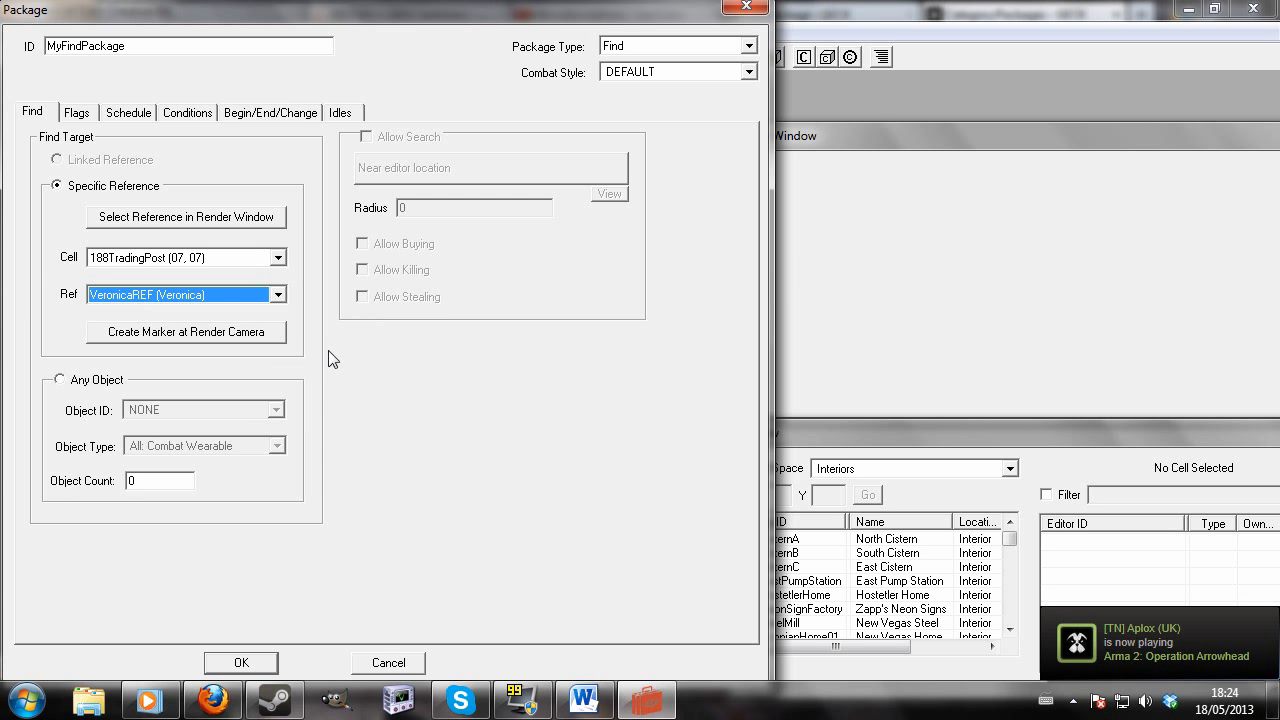
{"action": "left_click", "coordinate": [279, 294]}
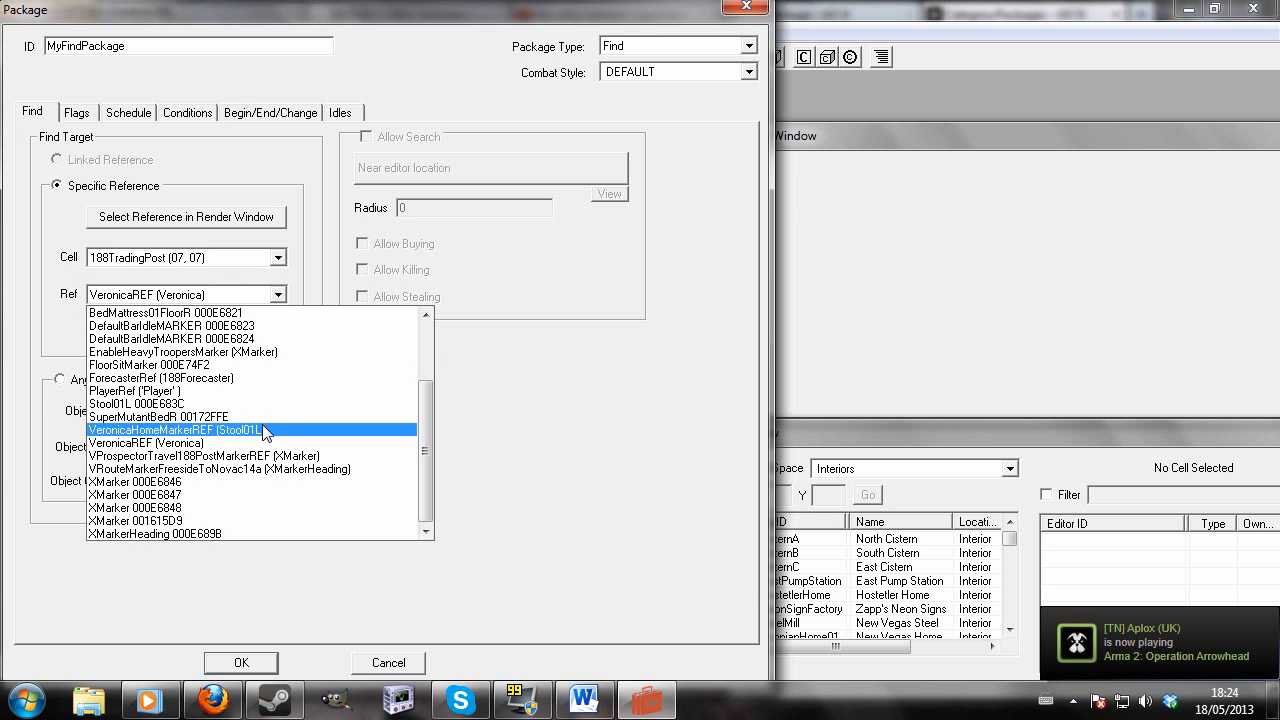
{"action": "left_click", "coordinate": [256, 390]}
{"action": "left_click", "coordinate": [279, 294]}
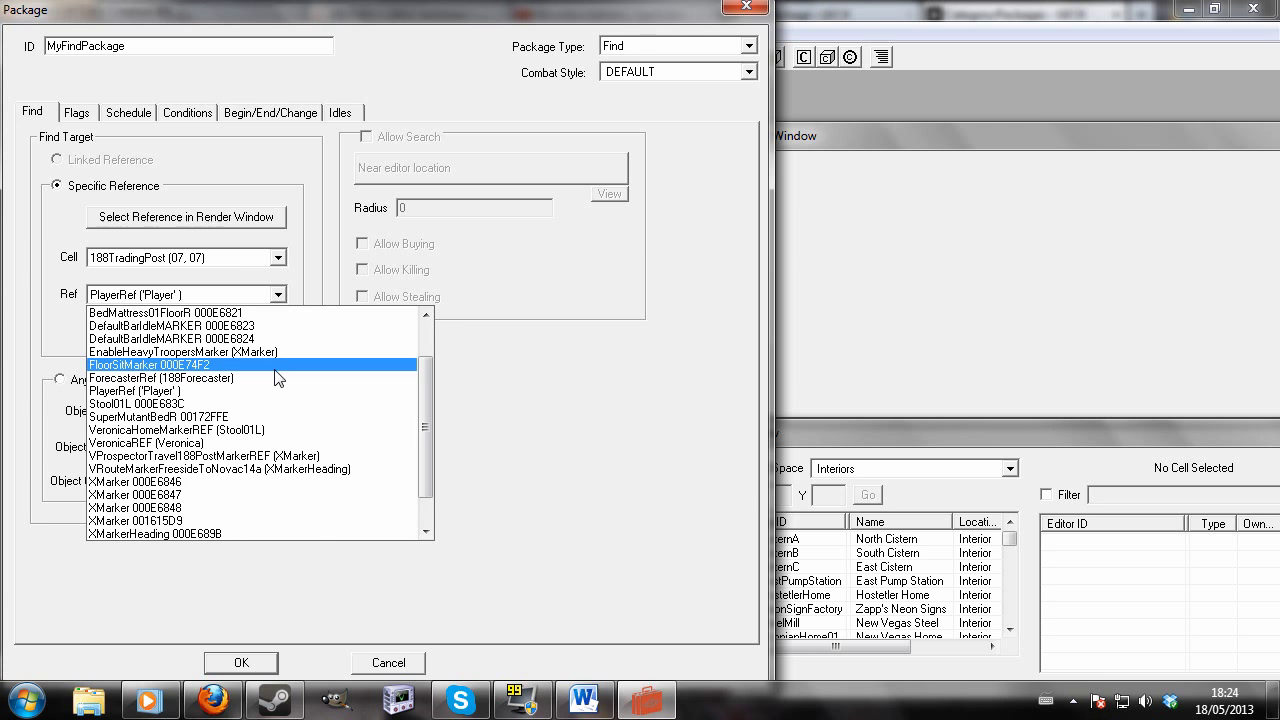
{"action": "scroll", "coordinate": [278, 378], "scroll_direction": "up", "scroll_amount": 3}
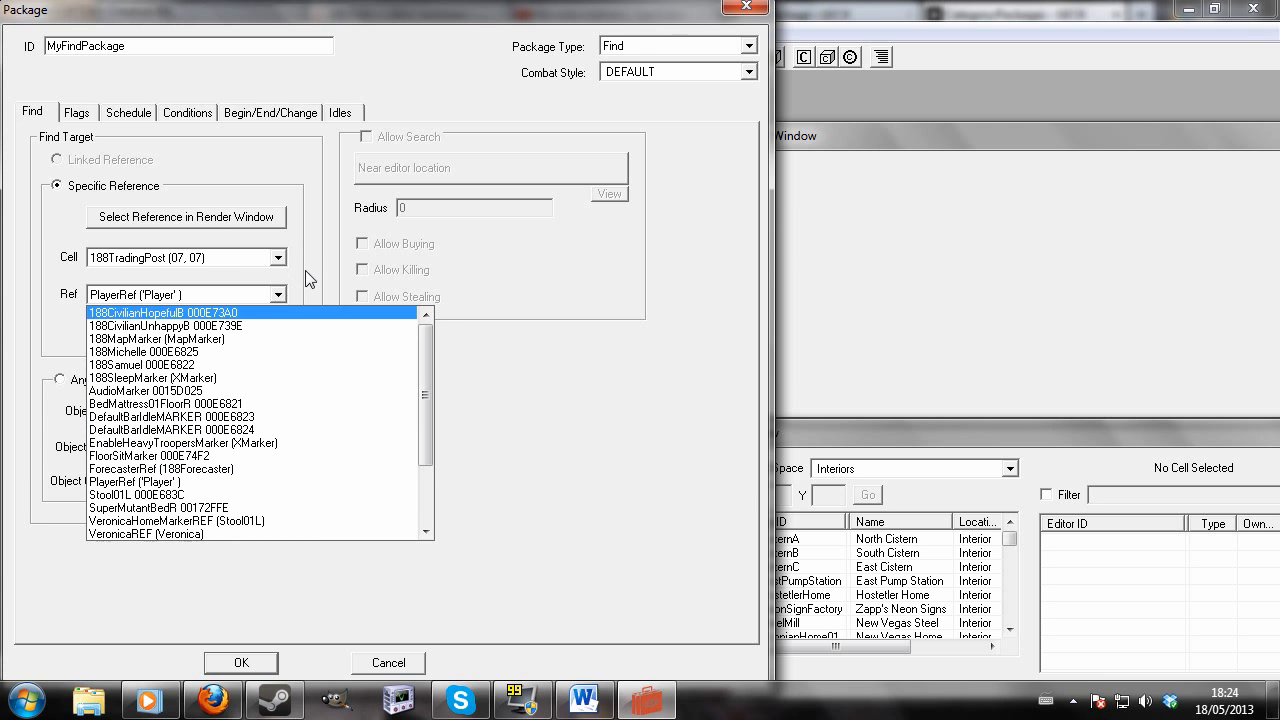
{"action": "left_click", "coordinate": [278, 294]}
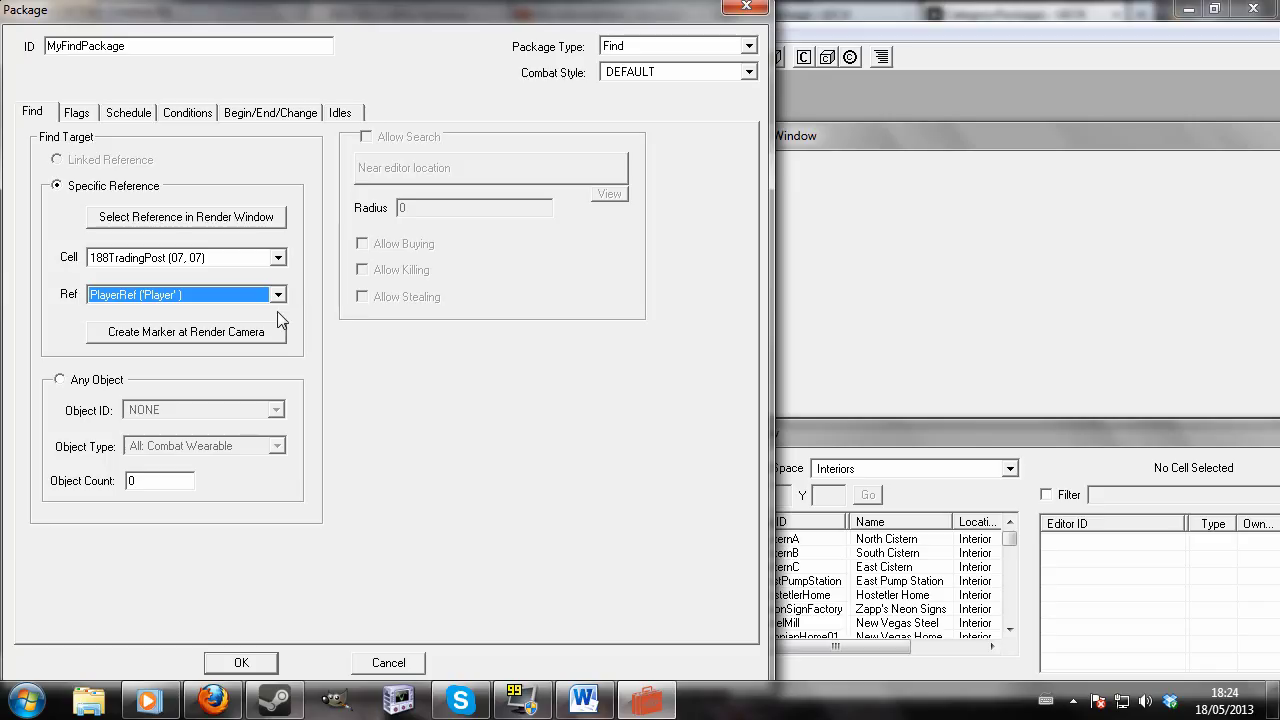
Switch the find target to Any Object, leaving Object ID at NONE
{"action": "left_click", "coordinate": [62, 384]}
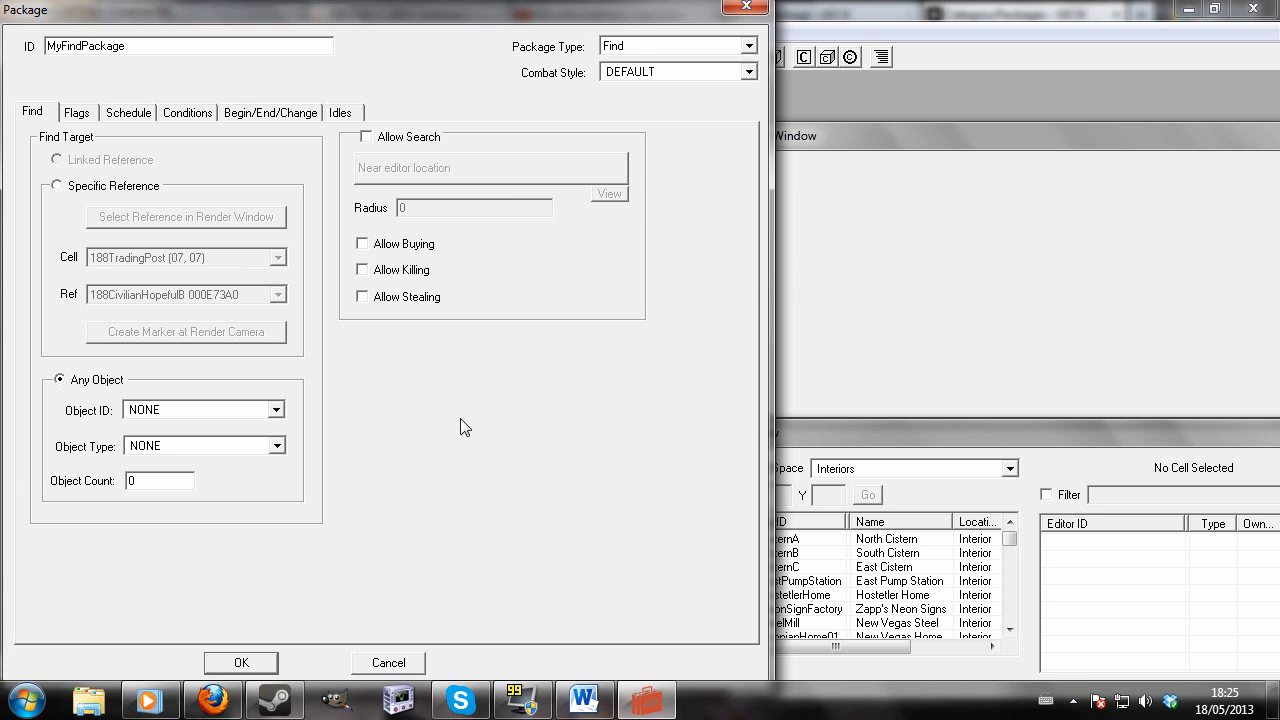
{"action": "left_click", "coordinate": [271, 410]}
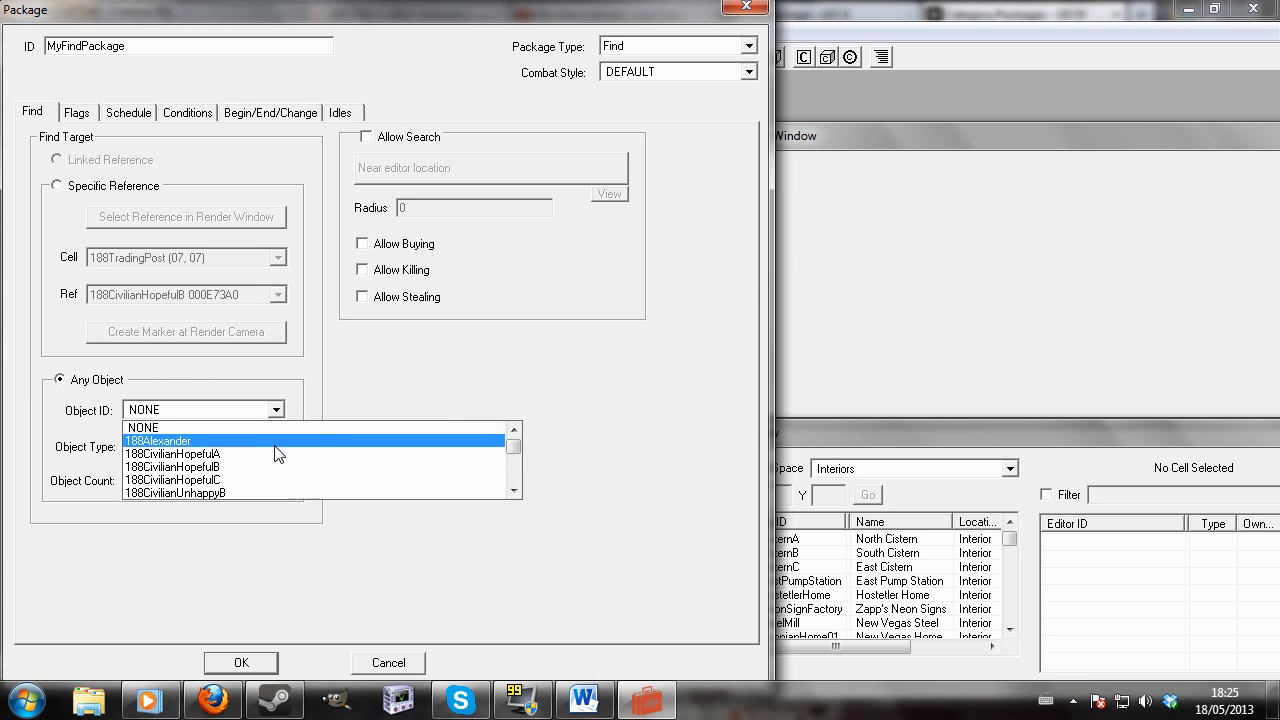
{"action": "scroll", "coordinate": [421, 475], "scroll_direction": "down", "scroll_amount": 4}
{"action": "scroll", "coordinate": [421, 475], "scroll_direction": "down", "scroll_amount": 2}
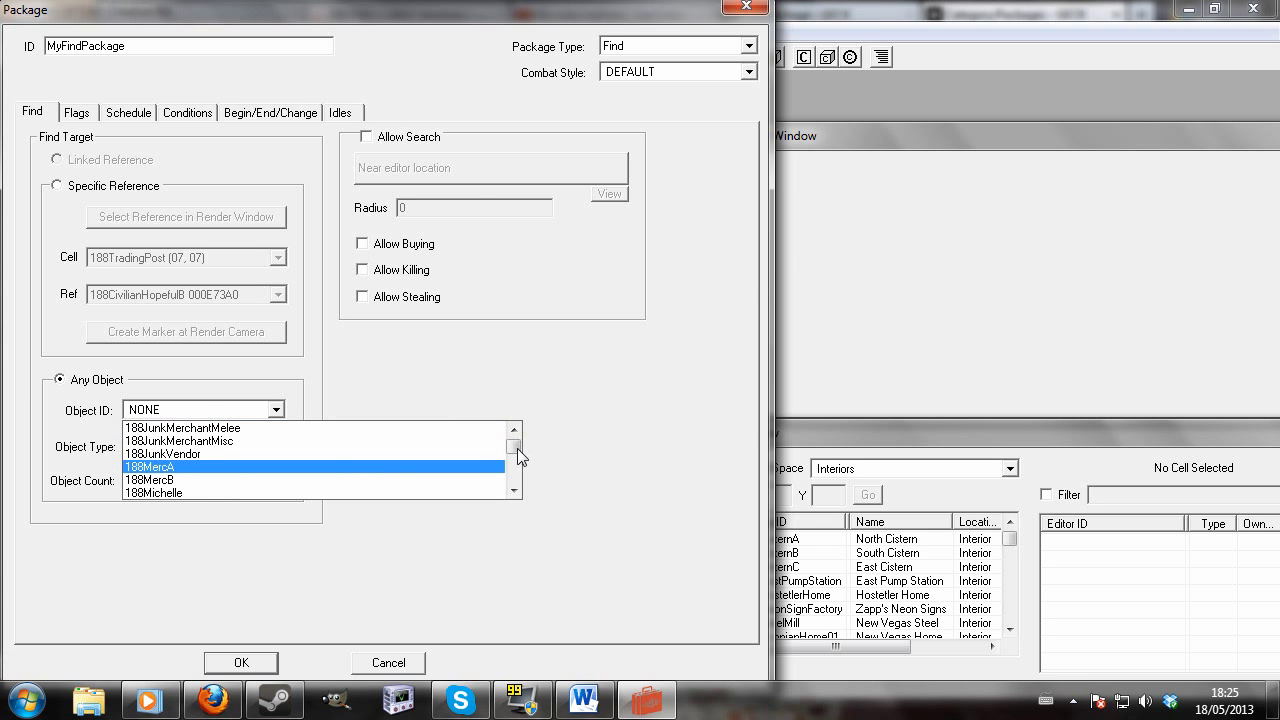
{"action": "left_click_drag", "start_coordinate": [517, 448], "coordinate": [494, 474]}
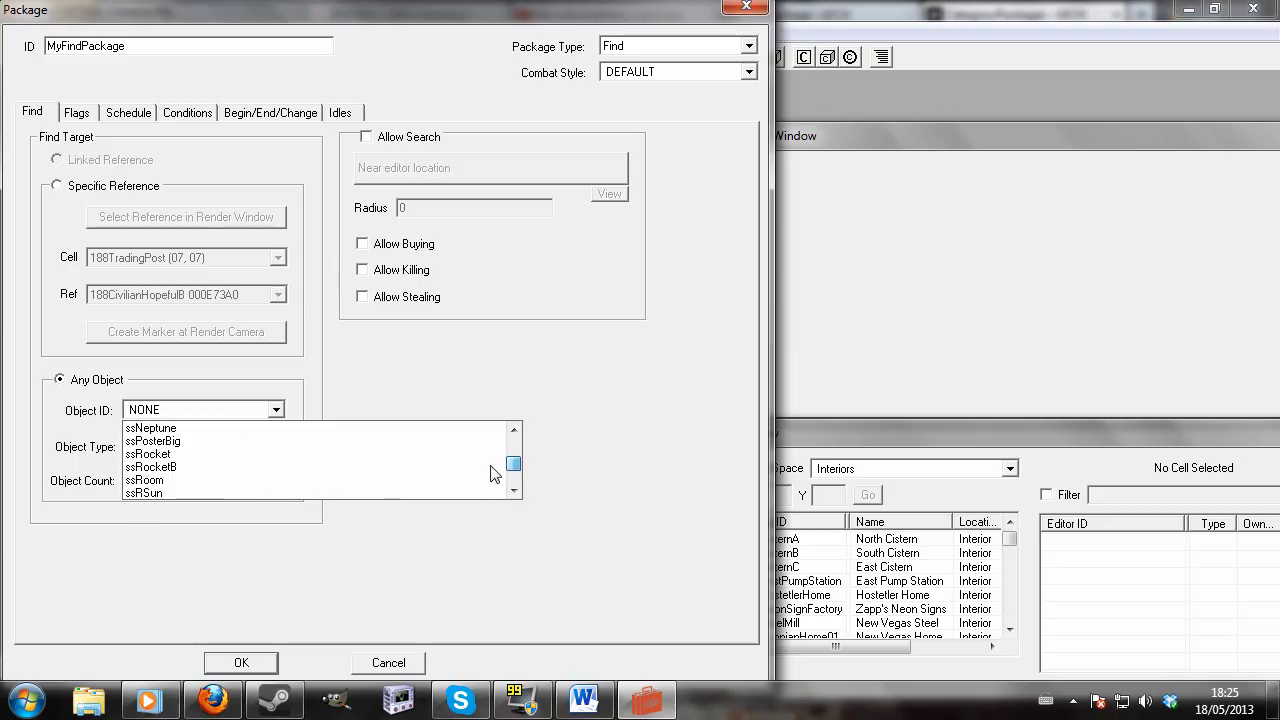
{"action": "left_click", "coordinate": [401, 467]}
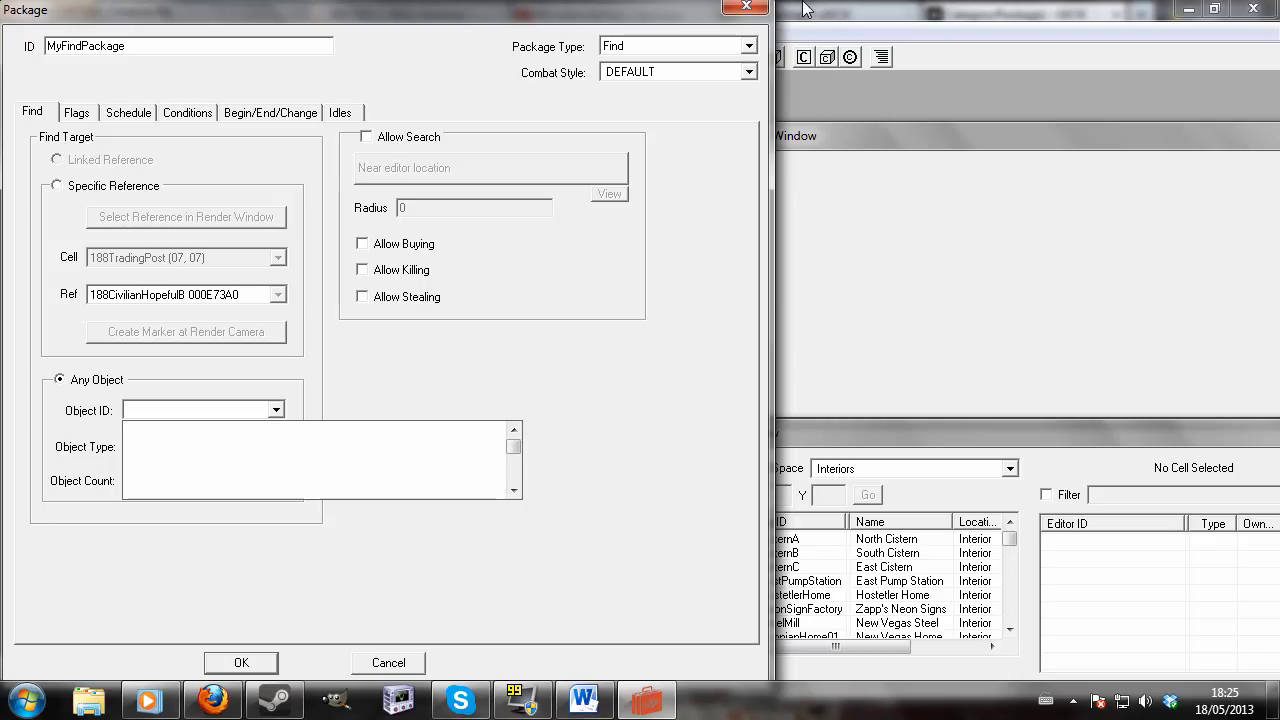
{"action": "left_click", "coordinate": [401, 483]}
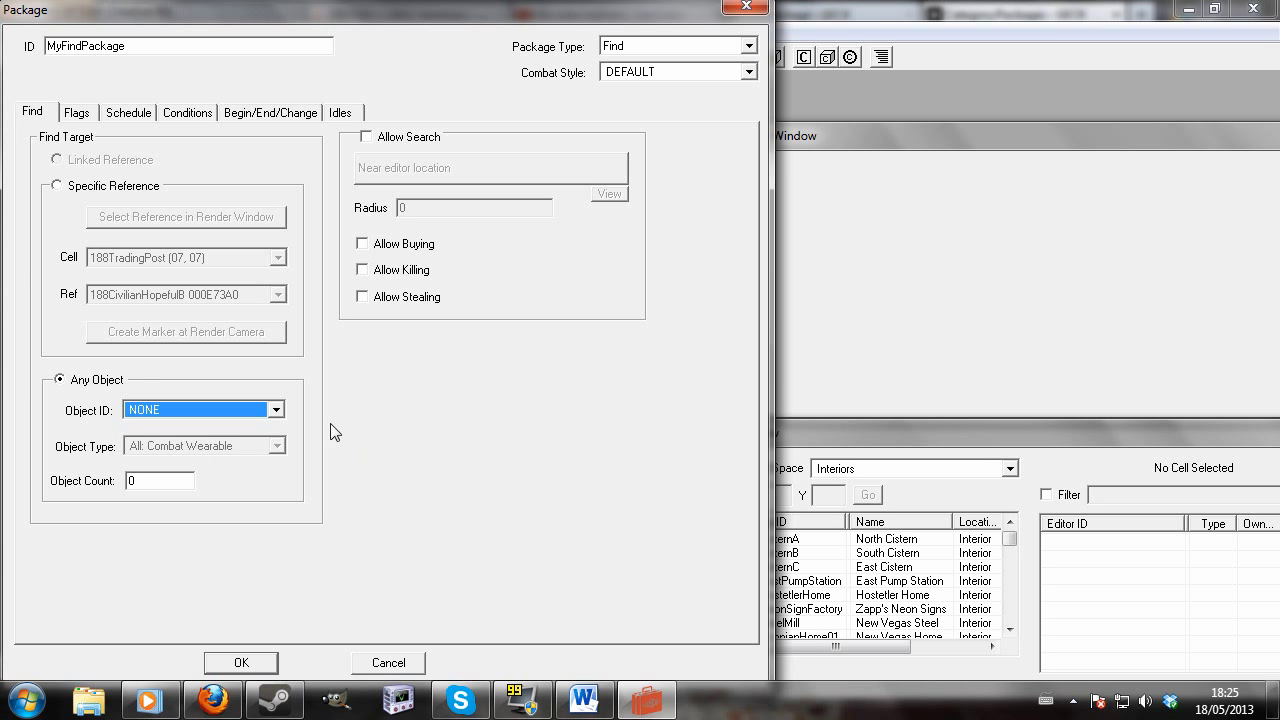
Choose Ammo10mm as the object to find with an Object Count of 30
{"action": "left_click", "coordinate": [276, 409]}
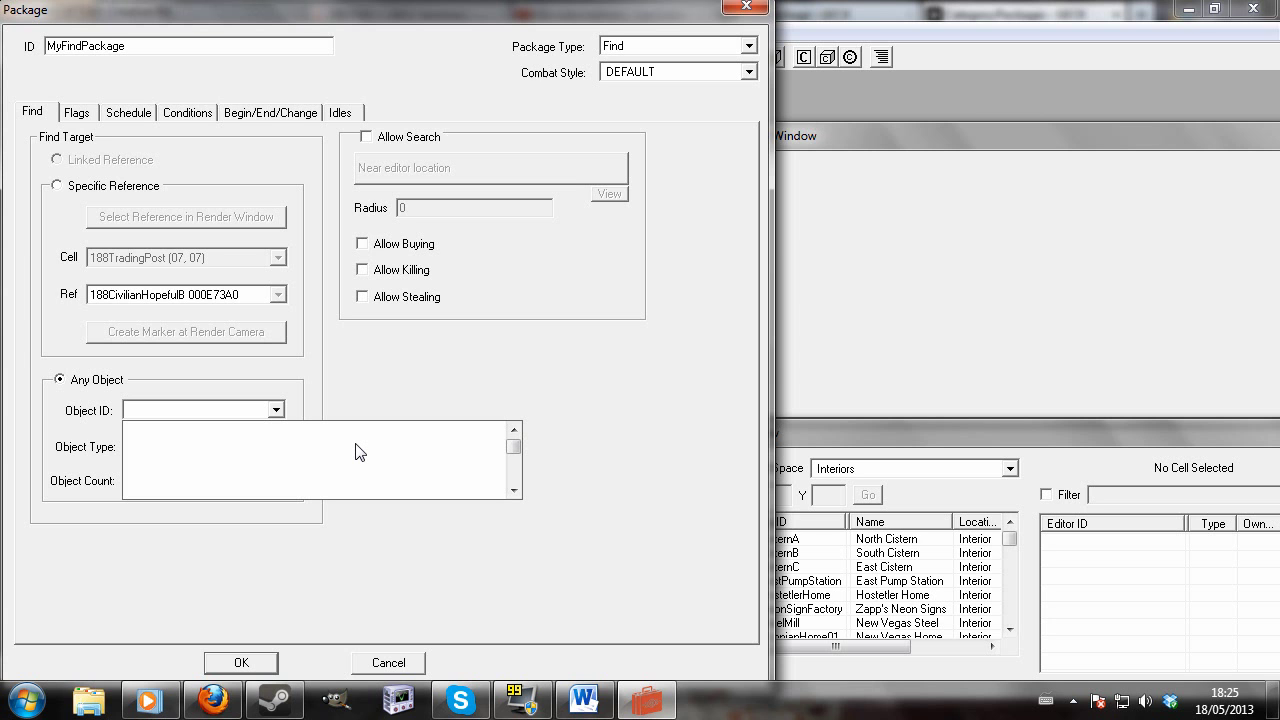
{"action": "left_click", "coordinate": [359, 452]}
{"action": "left_click", "coordinate": [277, 410]}
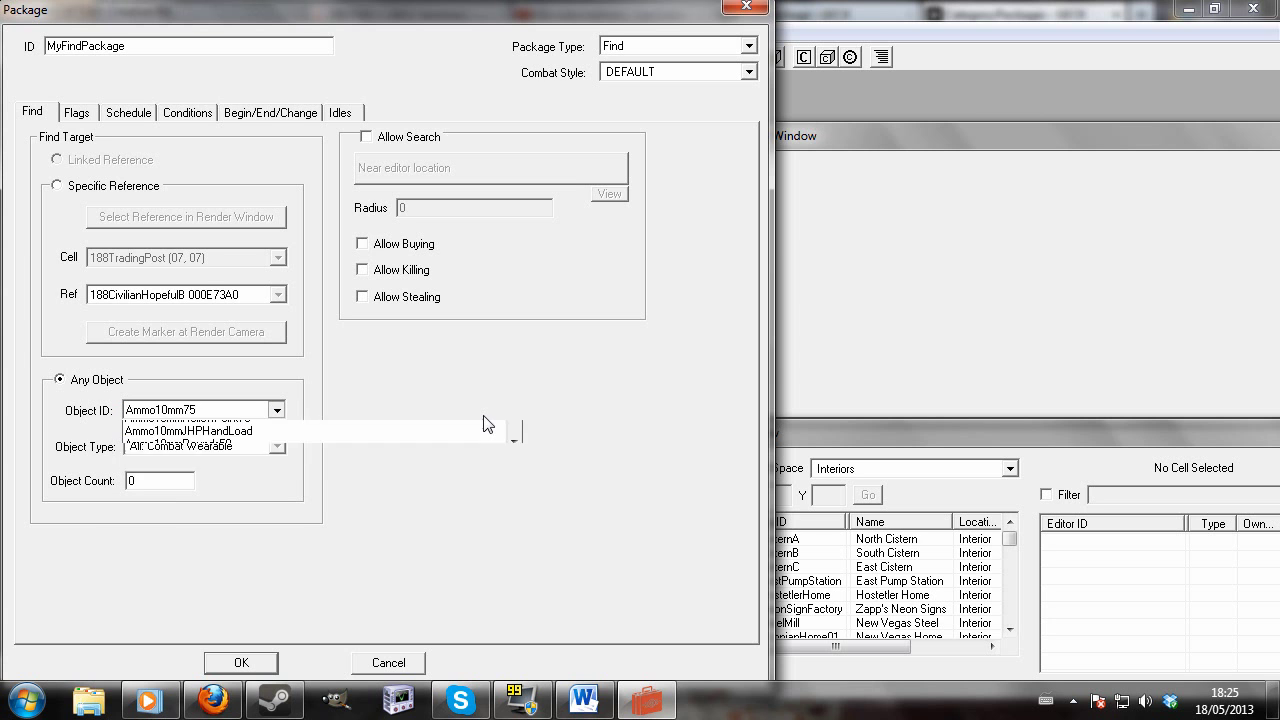
{"action": "left_click", "coordinate": [278, 410]}
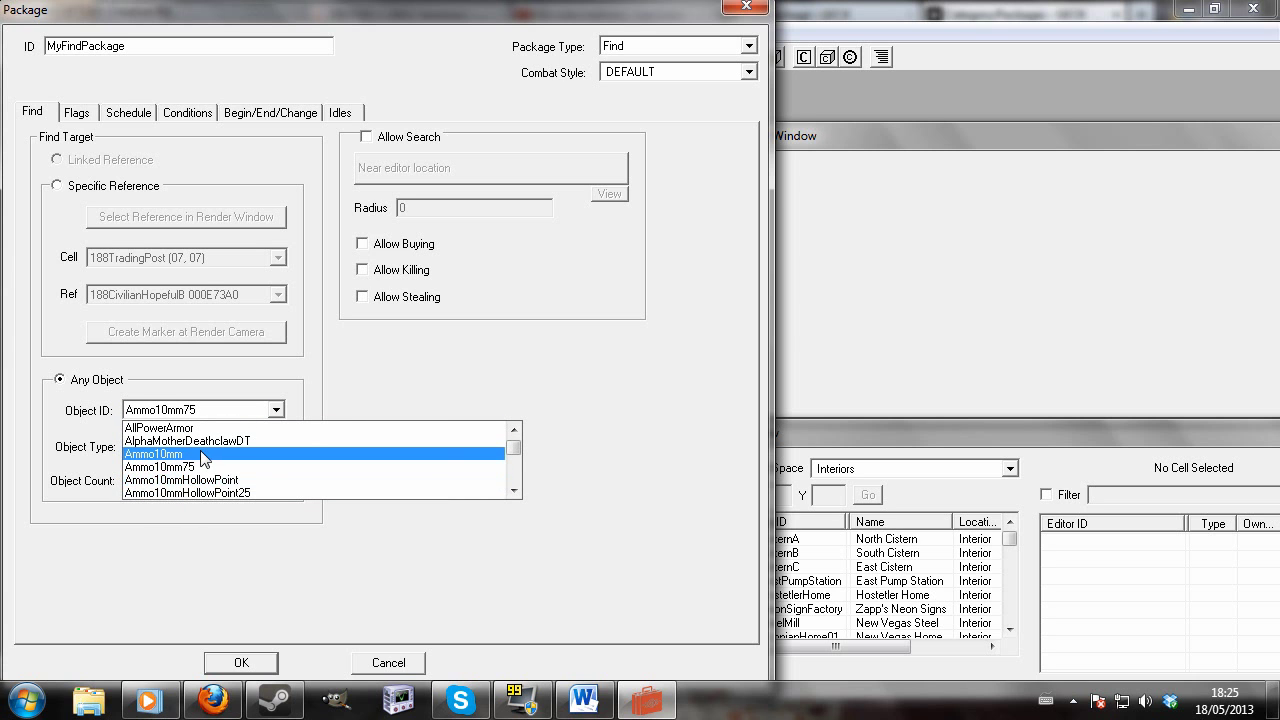
{"action": "left_click", "coordinate": [221, 455]}
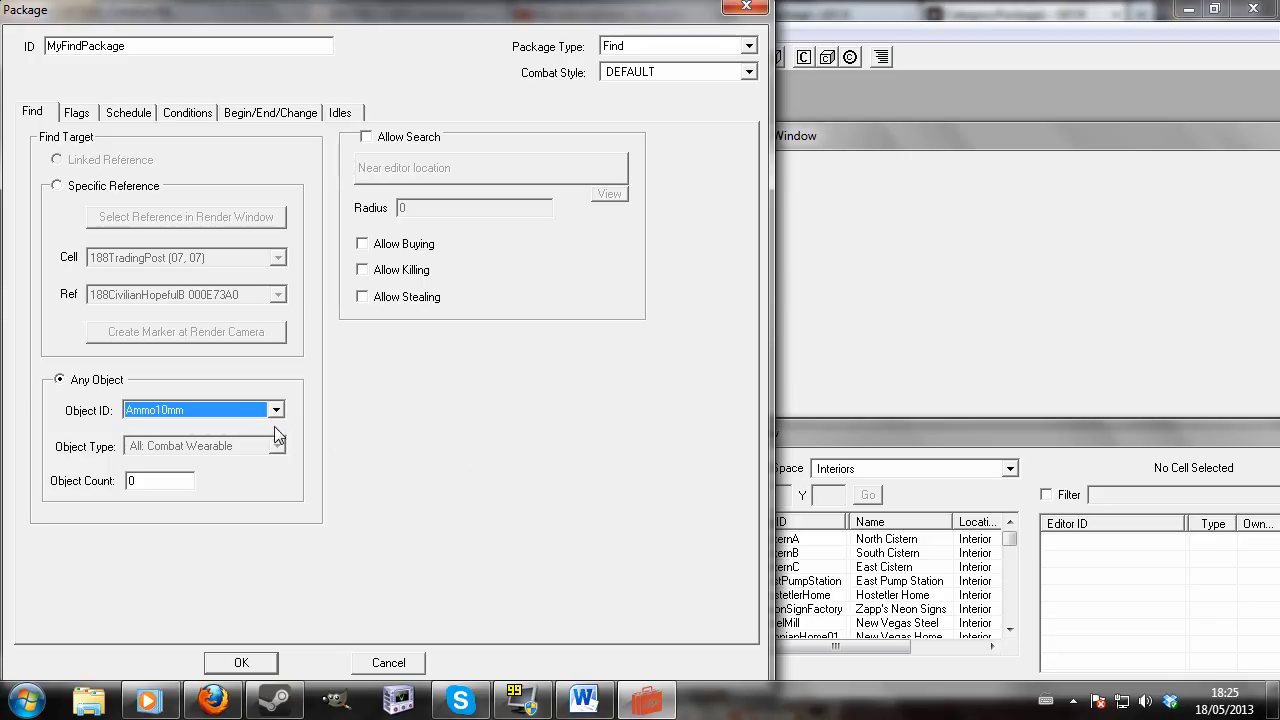
{"action": "key", "text": "Tab"}
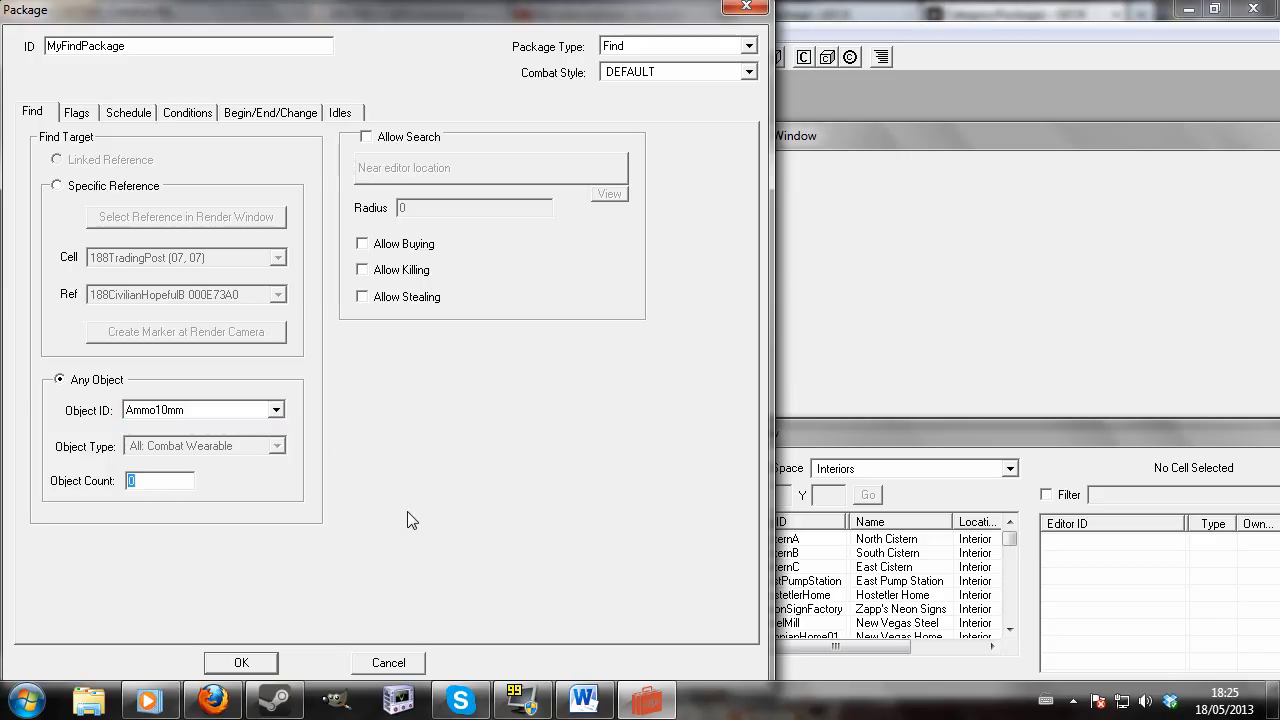
{"action": "type", "text": "30"}
Reselect the blank Object ID entry to clear the object back to NONE
{"action": "left_click", "coordinate": [280, 411]}
{"action": "scroll", "coordinate": [400, 445], "scroll_direction": "up", "scroll_amount": 10}
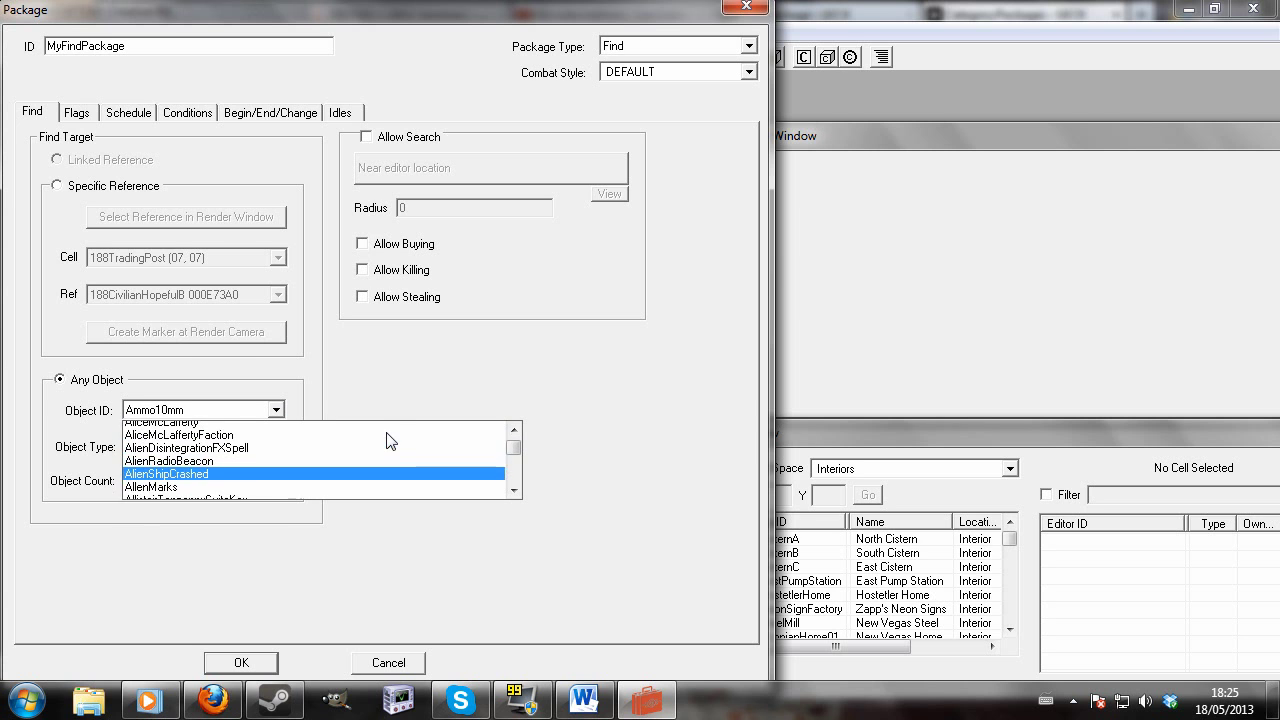
{"action": "left_click_drag", "start_coordinate": [519, 452], "coordinate": [514, 437]}
{"action": "left_click", "coordinate": [462, 432]}
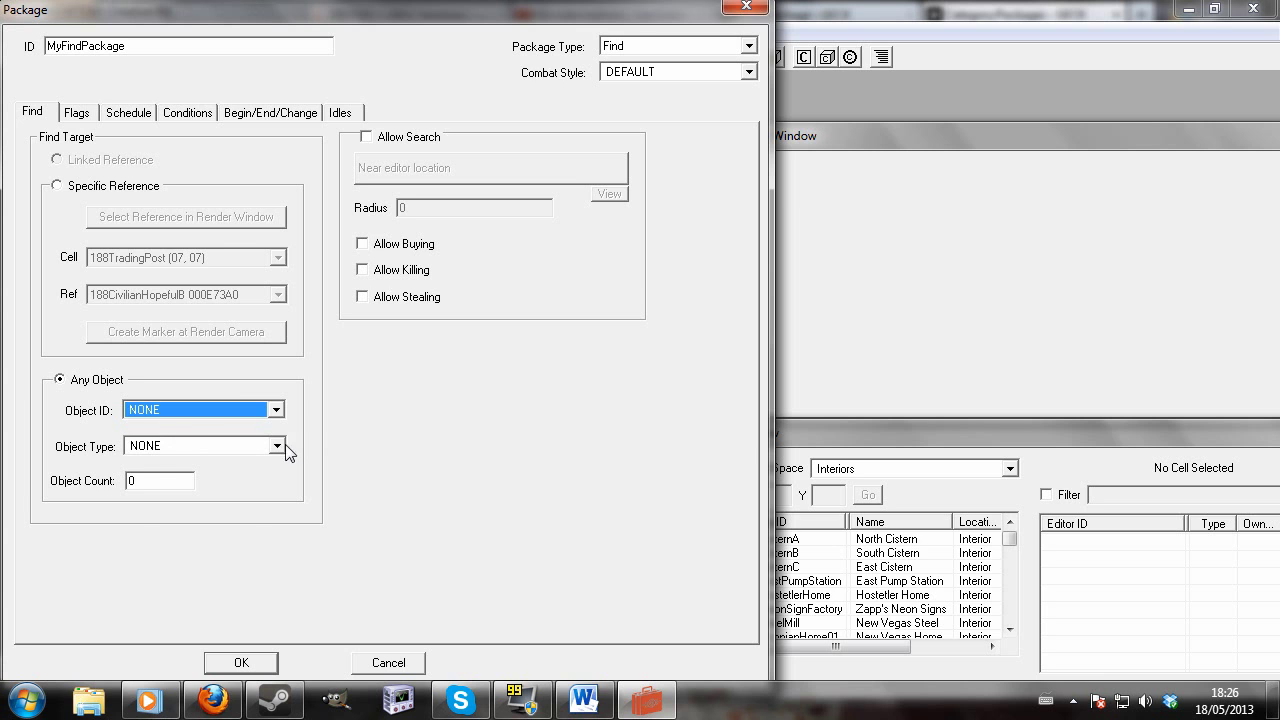
{"action": "left_click", "coordinate": [277, 446]}
{"action": "scroll", "coordinate": [250, 498], "scroll_direction": "down", "scroll_amount": 5}
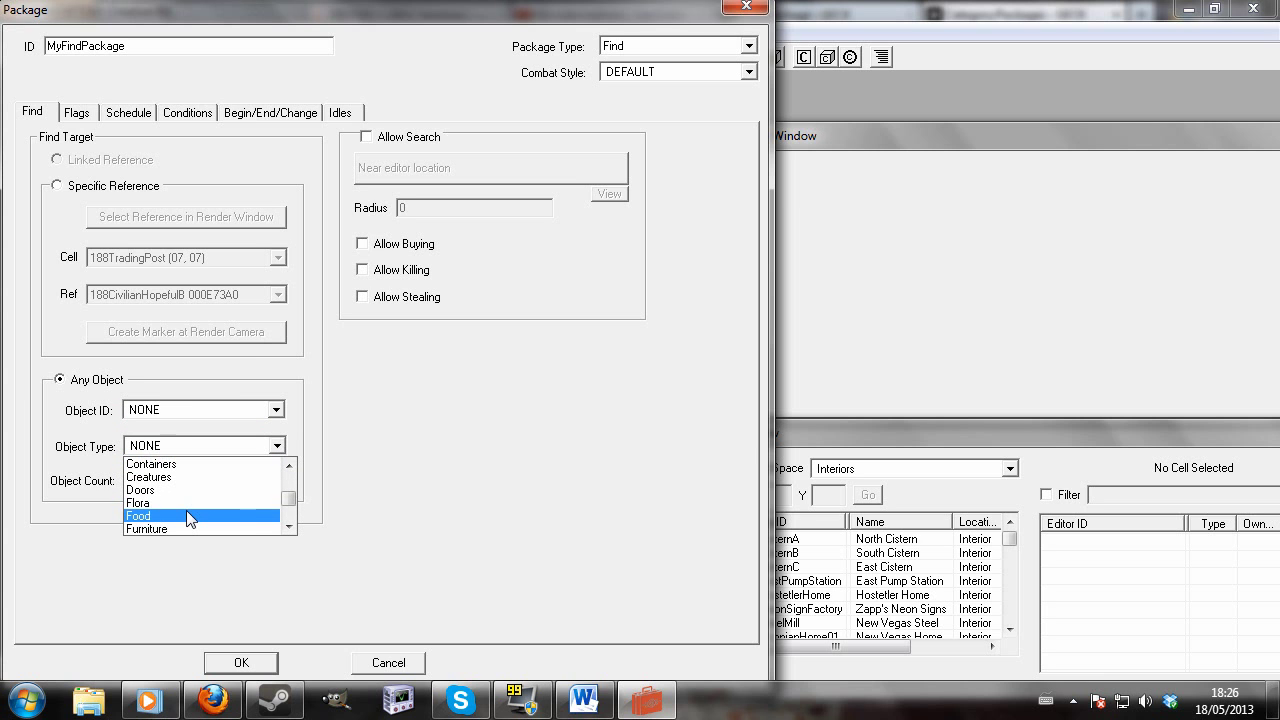
{"action": "scroll", "coordinate": [186, 510], "scroll_direction": "down", "scroll_amount": 2}
{"action": "scroll", "coordinate": [190, 508], "scroll_direction": "down", "scroll_amount": 3}
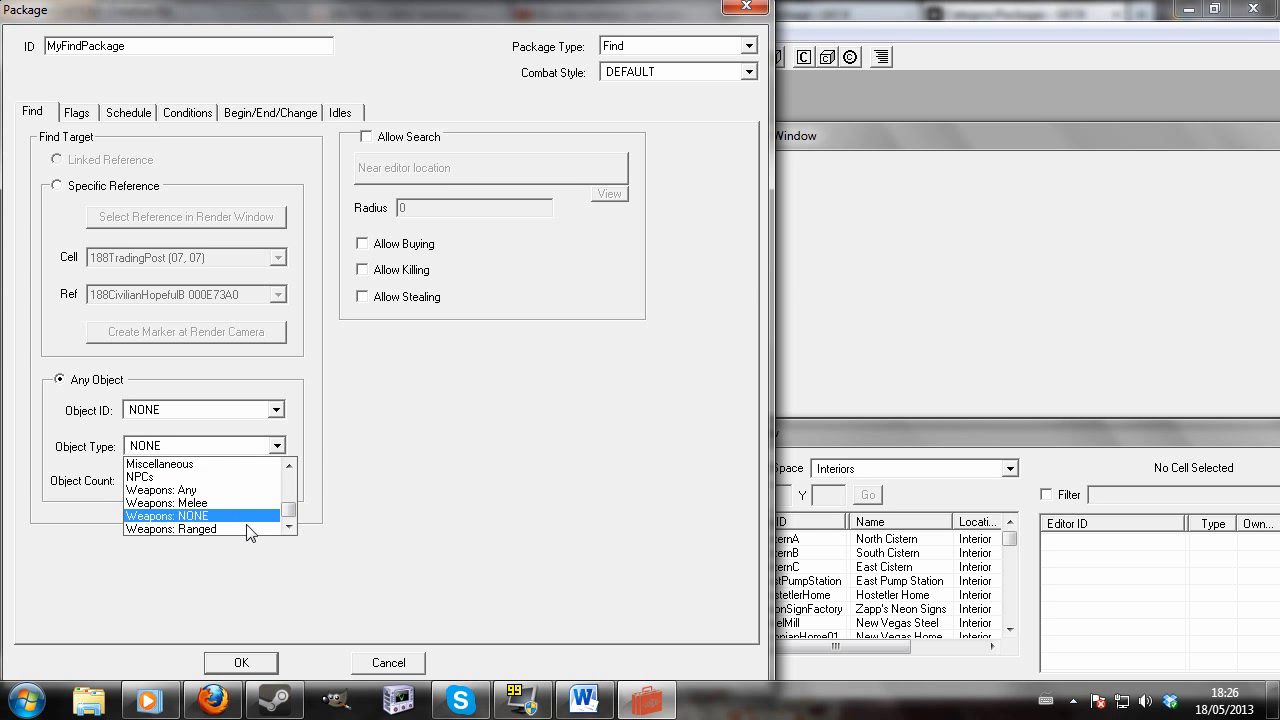
{"action": "scroll", "coordinate": [237, 497], "scroll_direction": "up", "scroll_amount": 1}
{"action": "scroll", "coordinate": [234, 497], "scroll_direction": "up", "scroll_amount": 5}
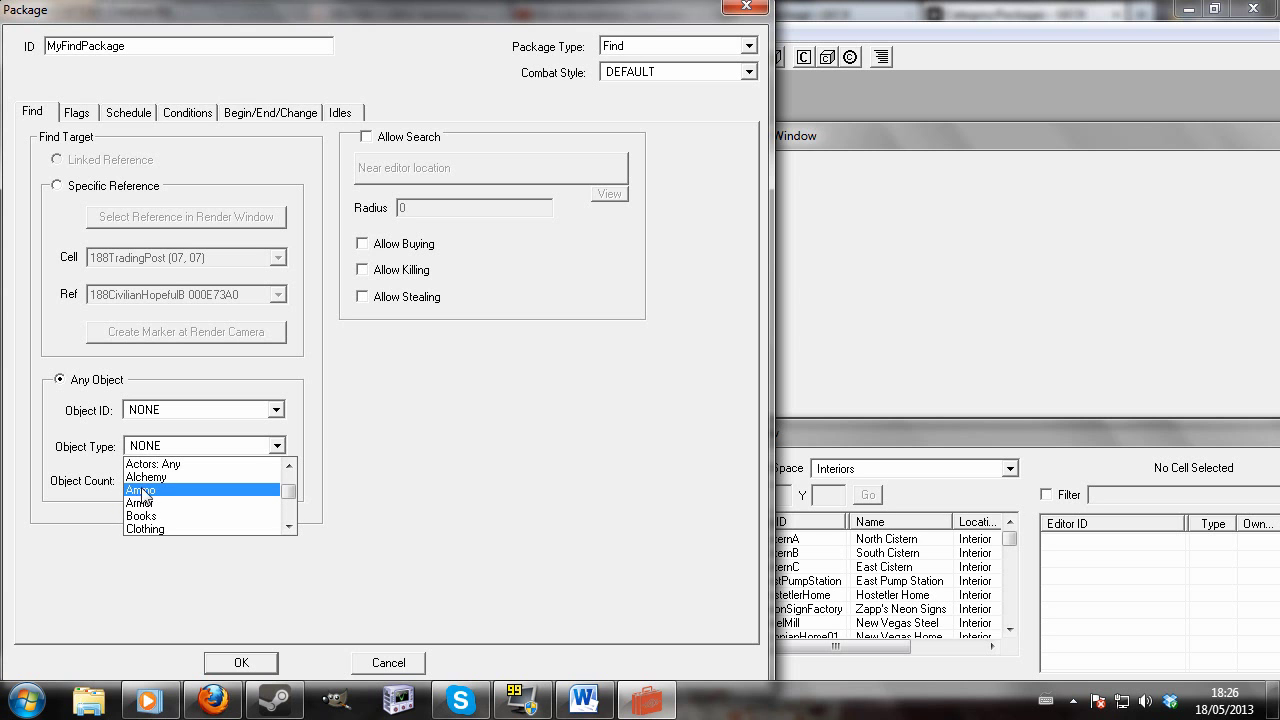
{"action": "left_click", "coordinate": [420, 486]}
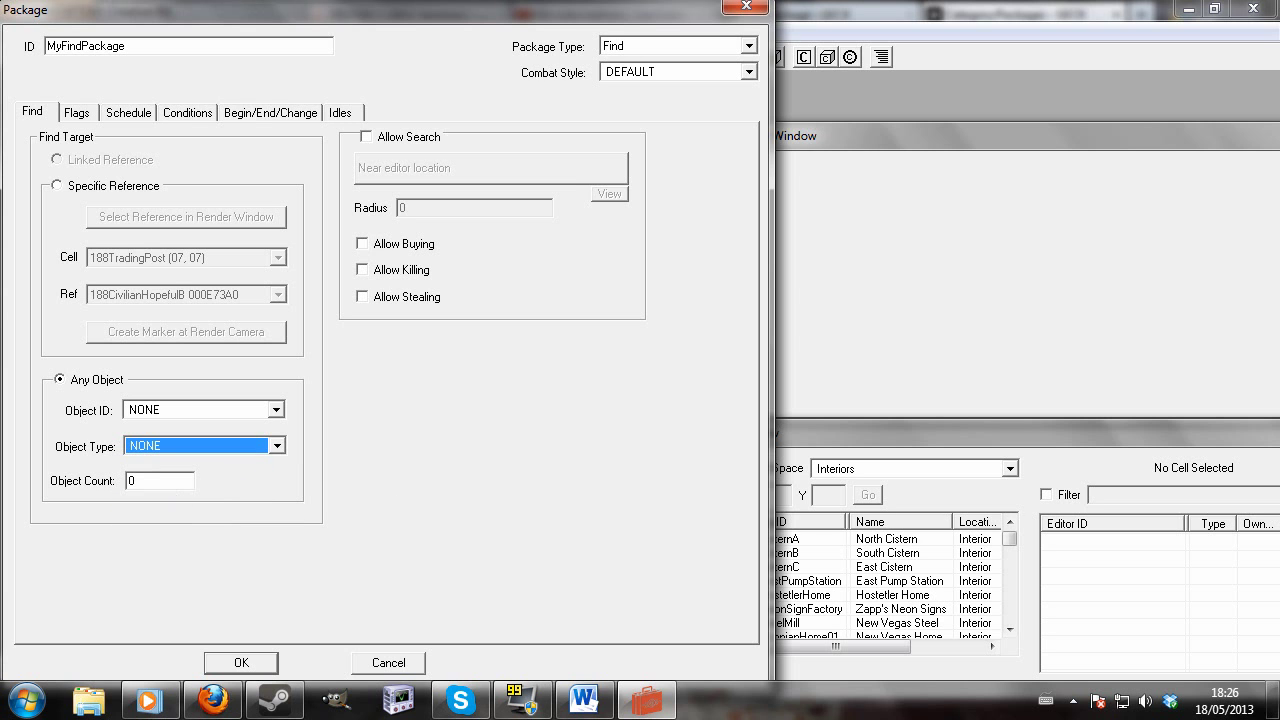
{"action": "left_click", "coordinate": [160, 481]}
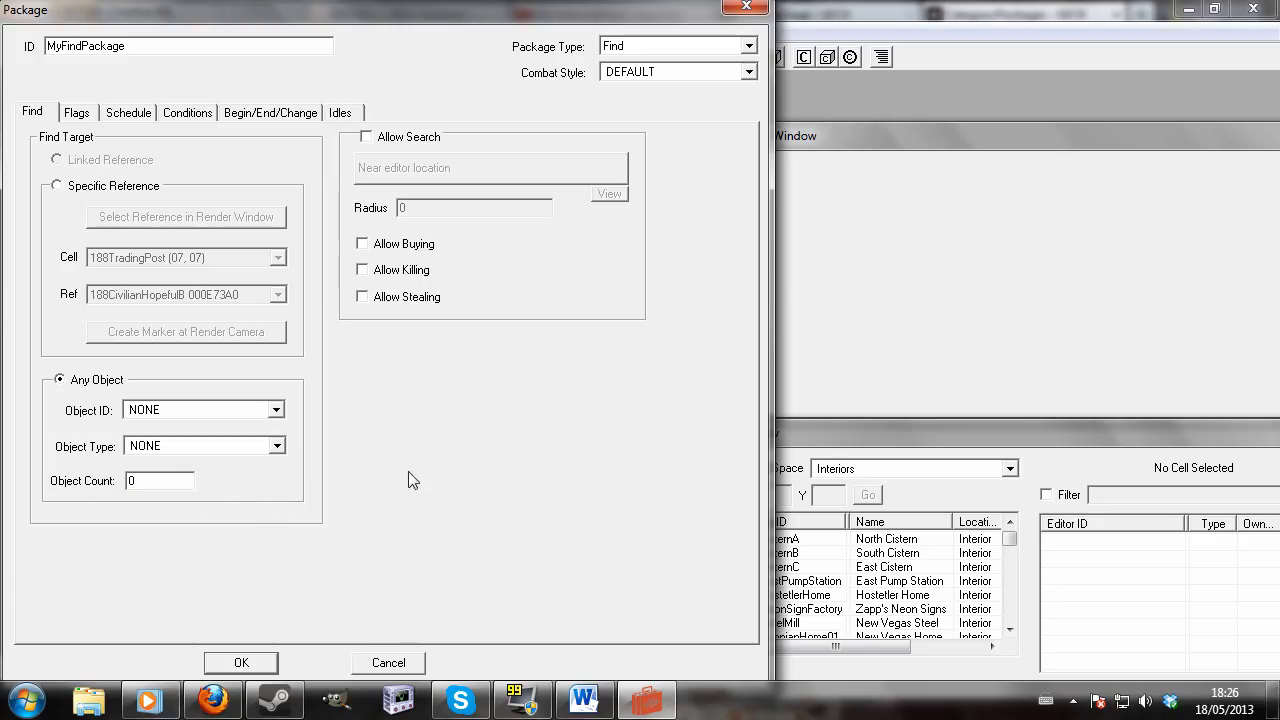
Enable Allow Search, try the search location options, and cancel to keep Near editor location
{"action": "left_click", "coordinate": [366, 138]}
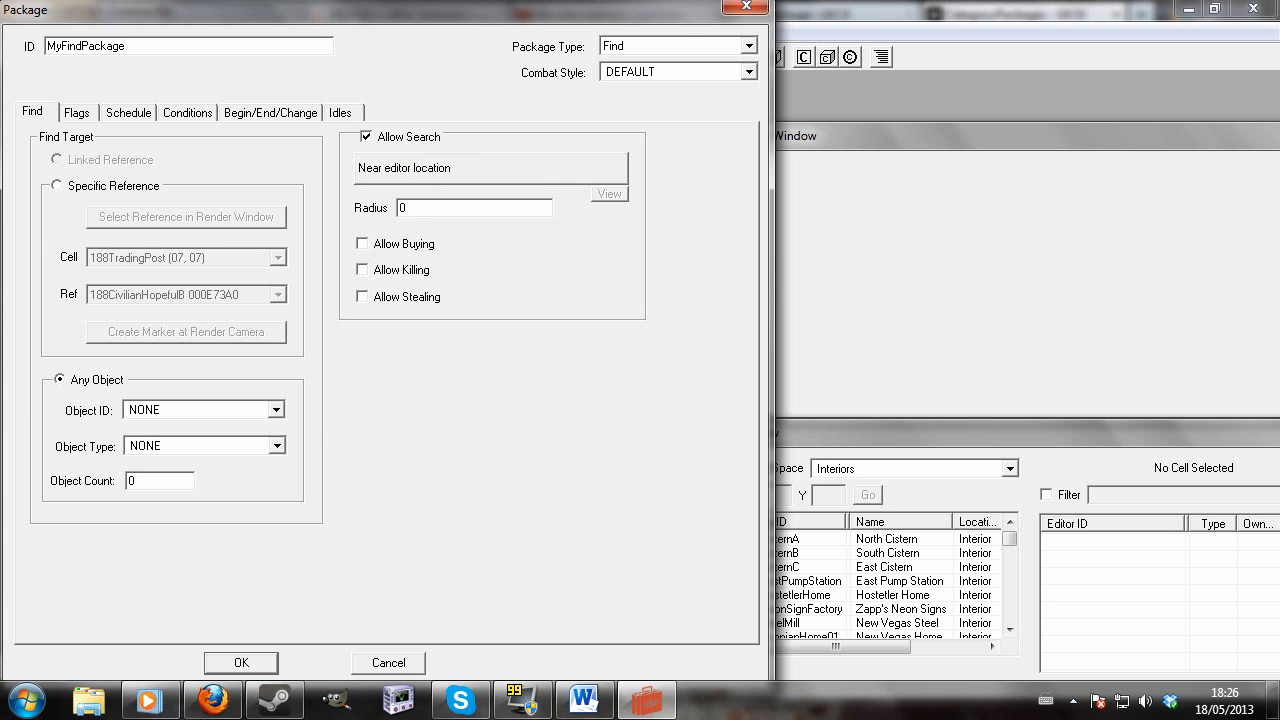
{"action": "left_click", "coordinate": [403, 175]}
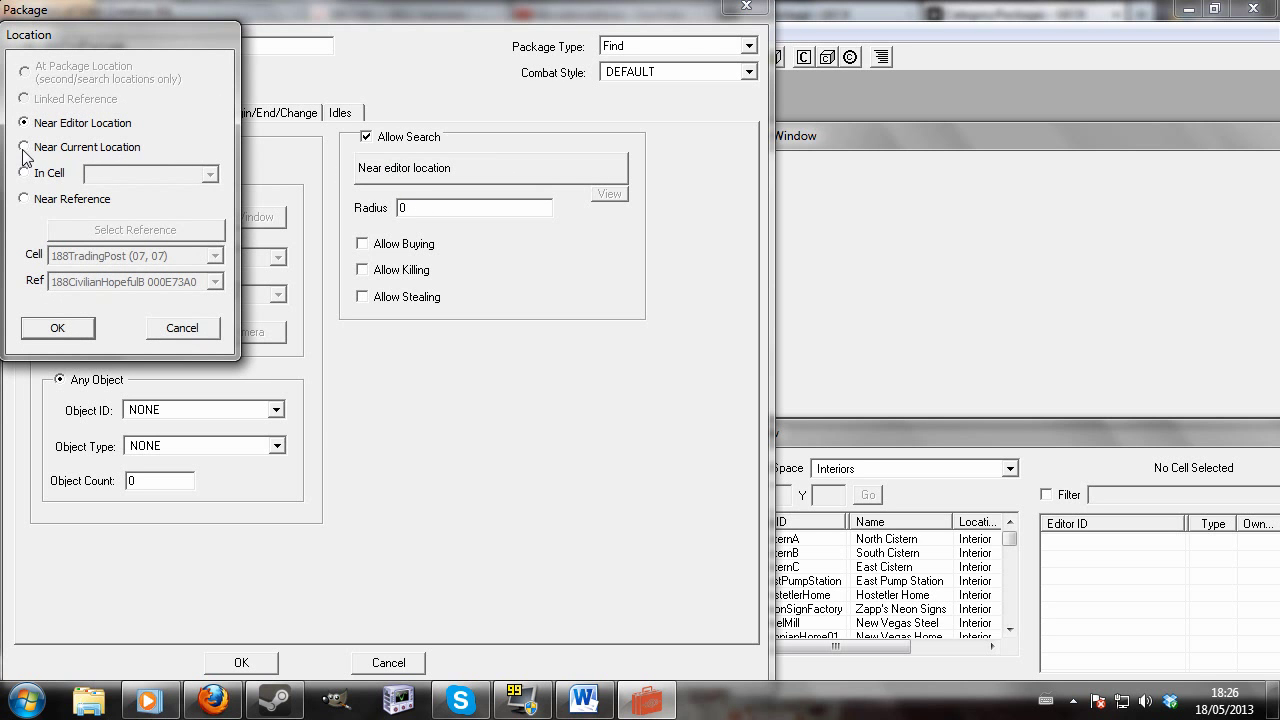
{"action": "left_click", "coordinate": [24, 172]}
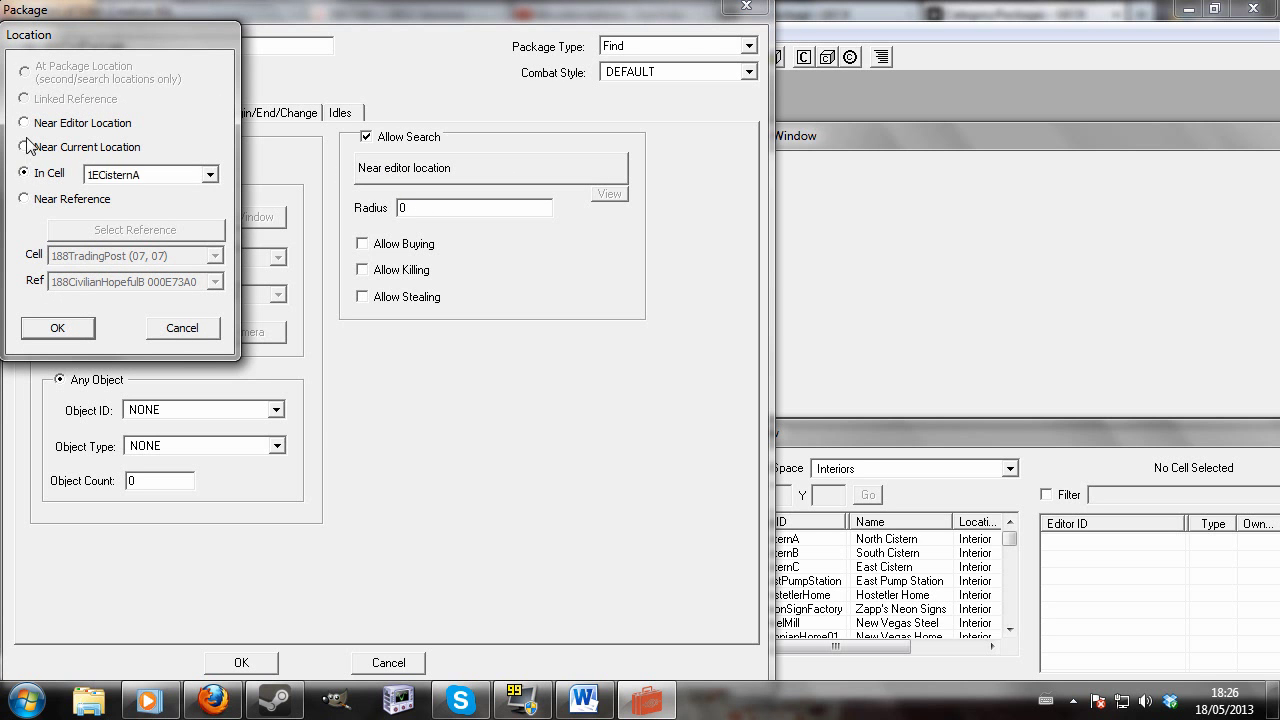
{"action": "left_click", "coordinate": [24, 123]}
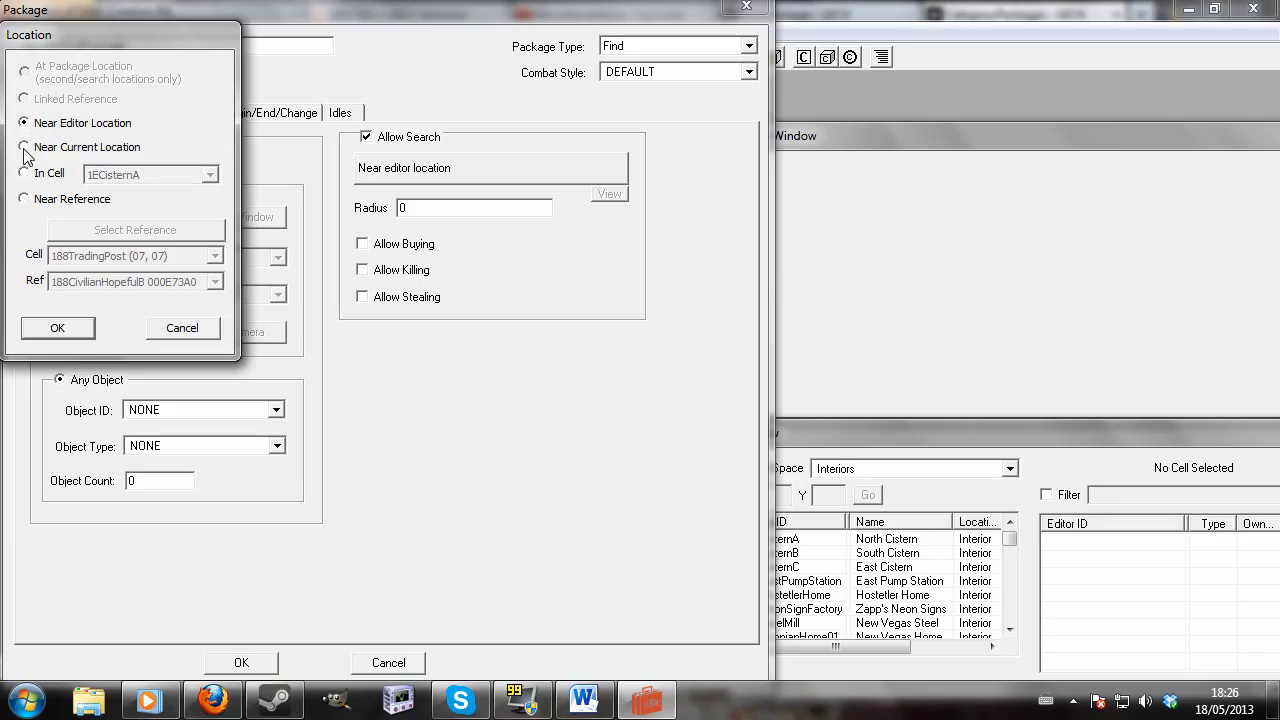
{"action": "left_click", "coordinate": [24, 148]}
{"action": "left_click", "coordinate": [24, 173]}
{"action": "left_click", "coordinate": [195, 334]}
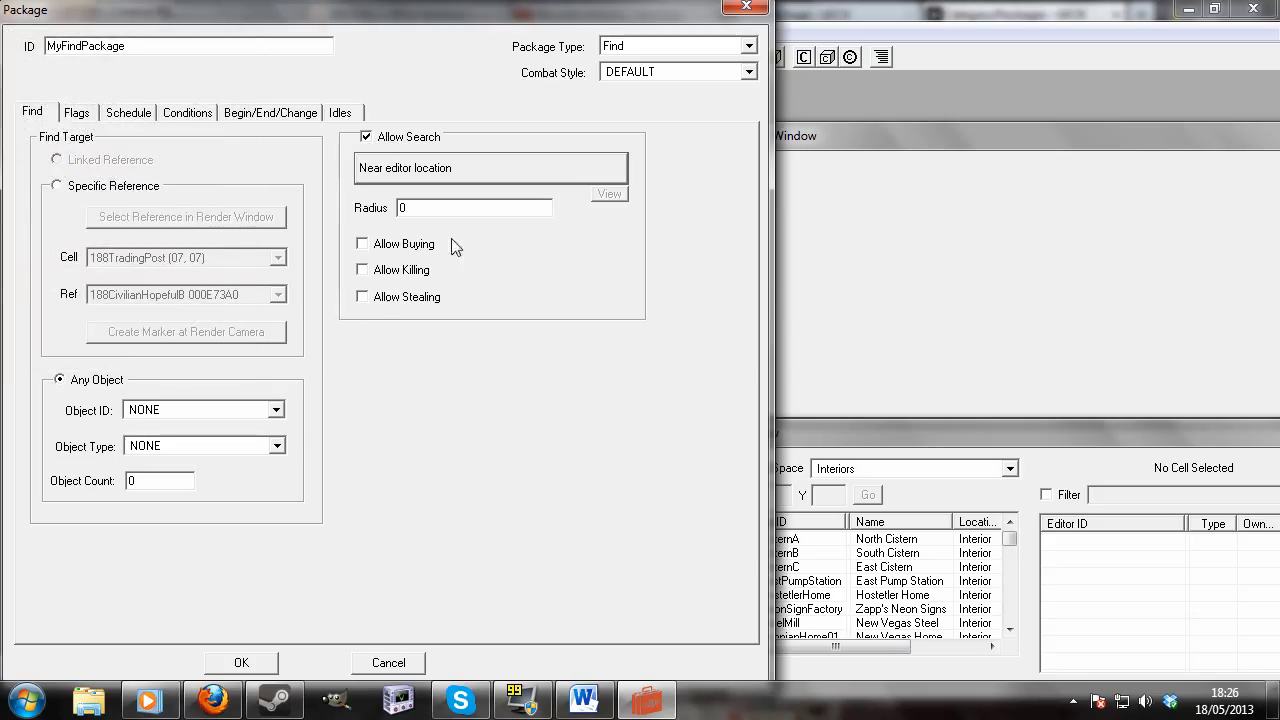
Set the search radius to 1000 and enable Allow Killing, leaving Allow Buying and Allow Stealing off
{"action": "key", "text": "Tab"}
{"action": "type", "text": "10"}
{"action": "left_click", "coordinate": [362, 244]}
{"action": "left_click", "coordinate": [362, 244]}
{"action": "left_click", "coordinate": [362, 270]}
{"action": "left_click", "coordinate": [363, 297]}
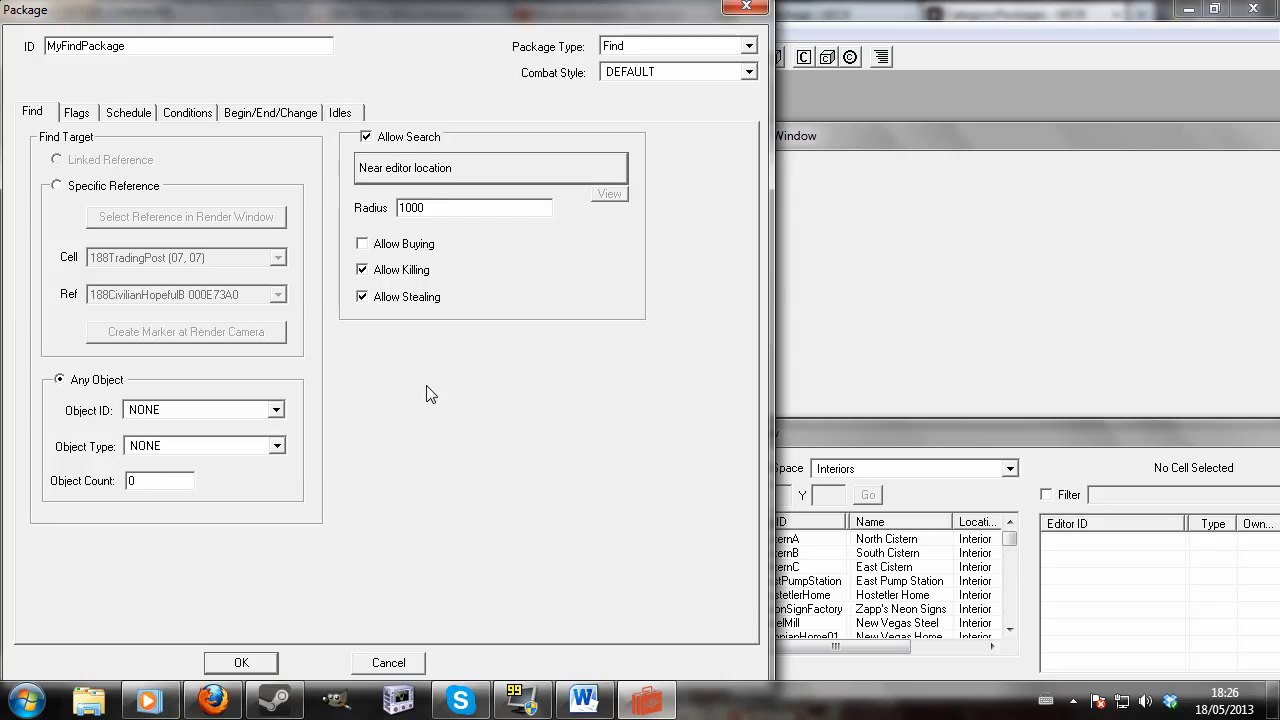
{"action": "left_click", "coordinate": [364, 297]}
Check the Object ID and Object Type lists, leaving both at NONE
{"action": "left_click", "coordinate": [278, 411]}
{"action": "left_click", "coordinate": [278, 412]}
{"action": "left_click", "coordinate": [277, 446]}
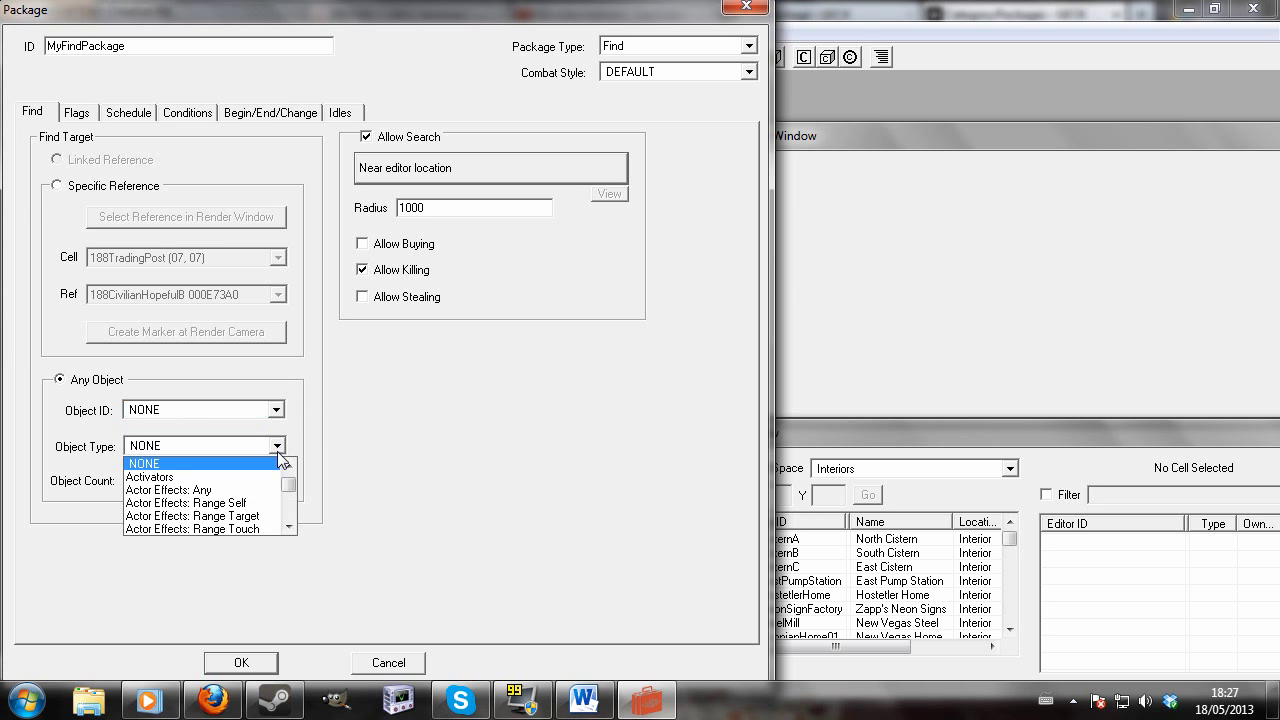
{"action": "left_click", "coordinate": [276, 448]}
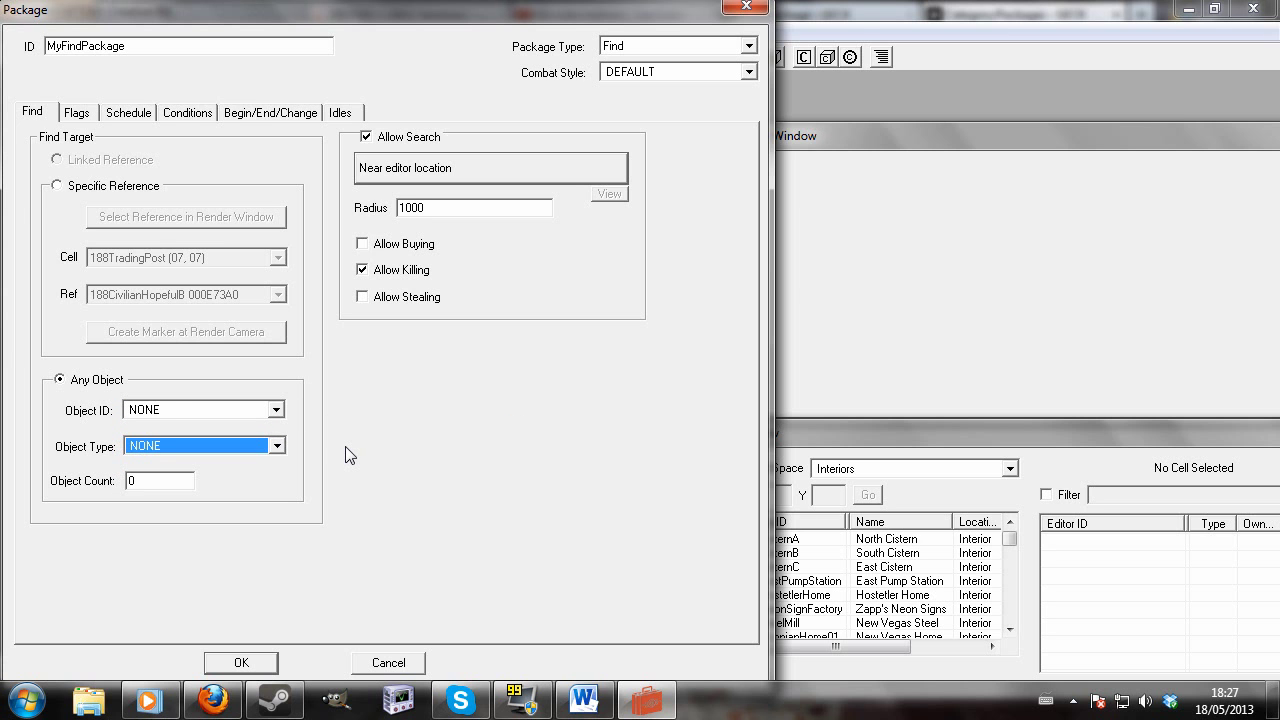